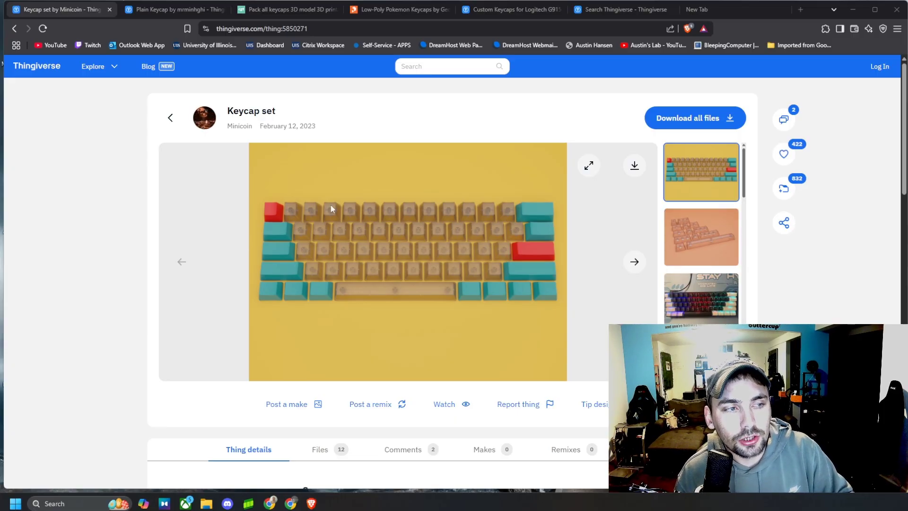
Step: Scroll down the Keycap set page and highlight the designer's name
scroll(689, 238, down, 2)
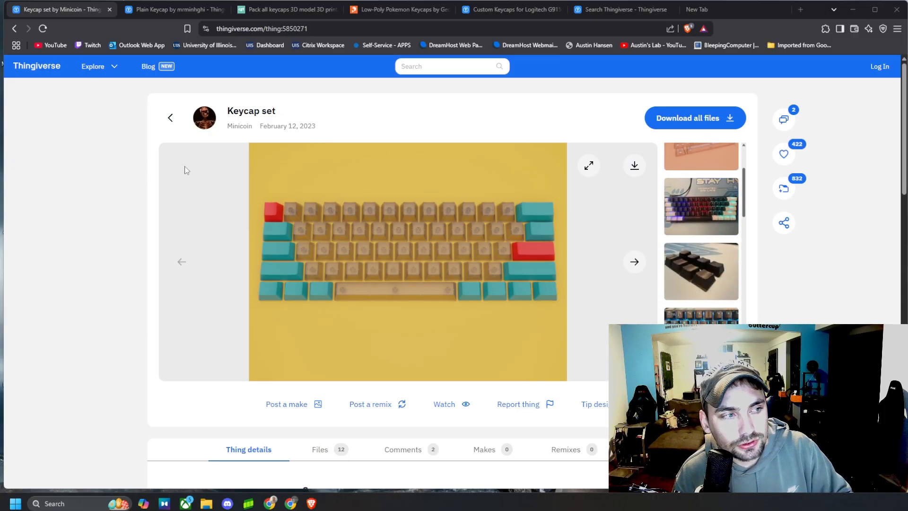
drag(223, 135, 258, 138)
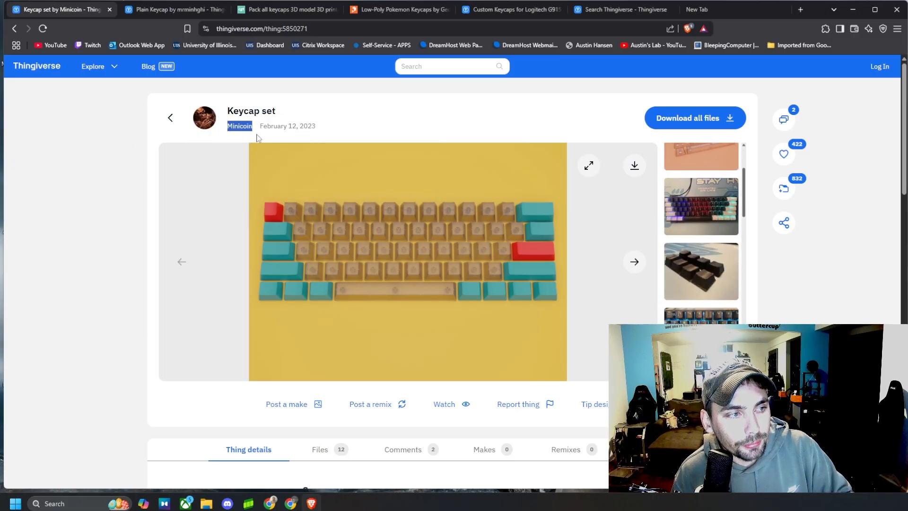
scroll(709, 290, down, 5)
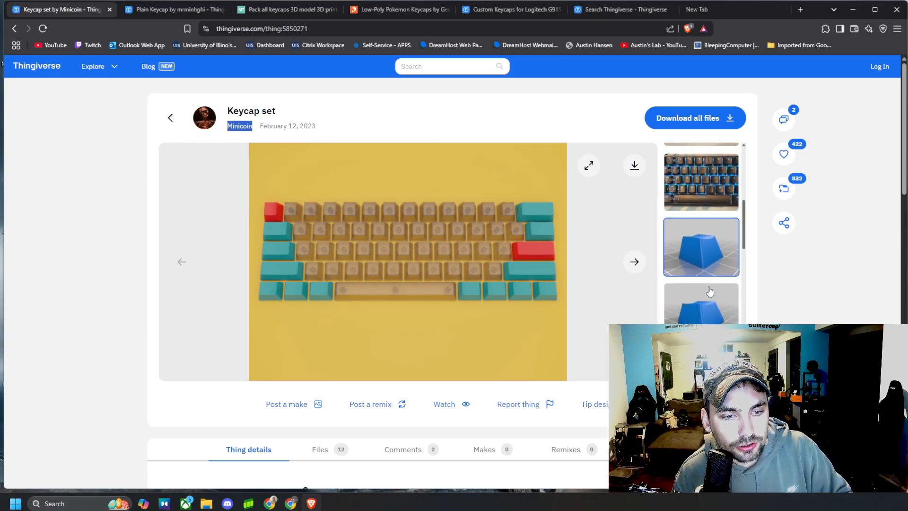
scroll(707, 283, down, 3)
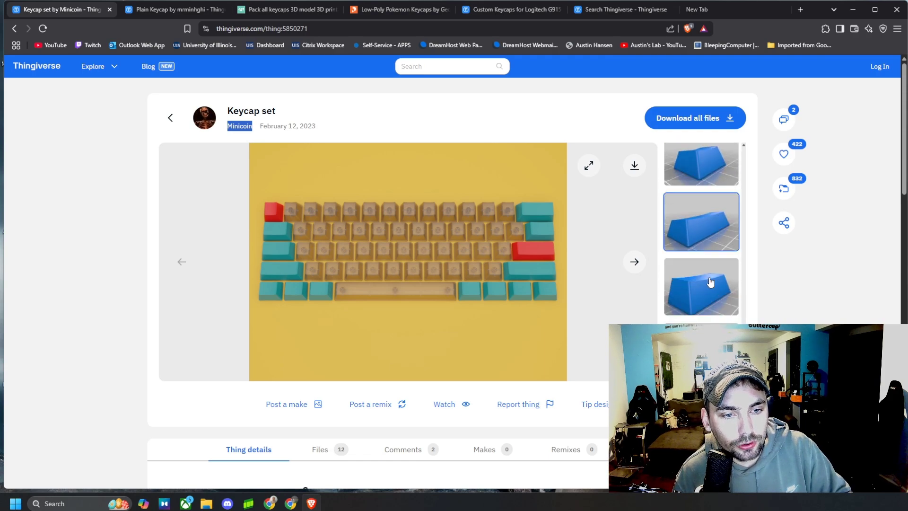
Step: Preview the Row_4_Shift_L, Row_2_Tab+, Row_4_Spacebar and Row_3 keycap models
click(710, 282)
click(693, 176)
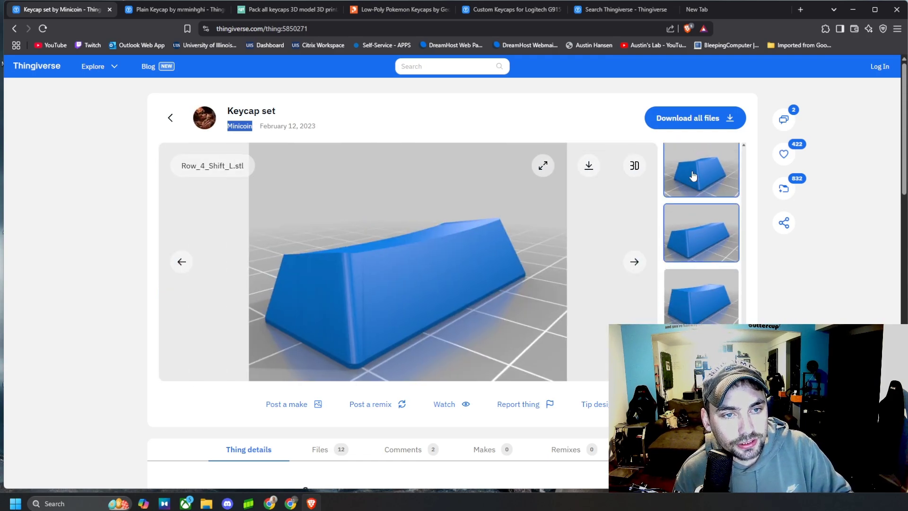
click(700, 204)
click(701, 220)
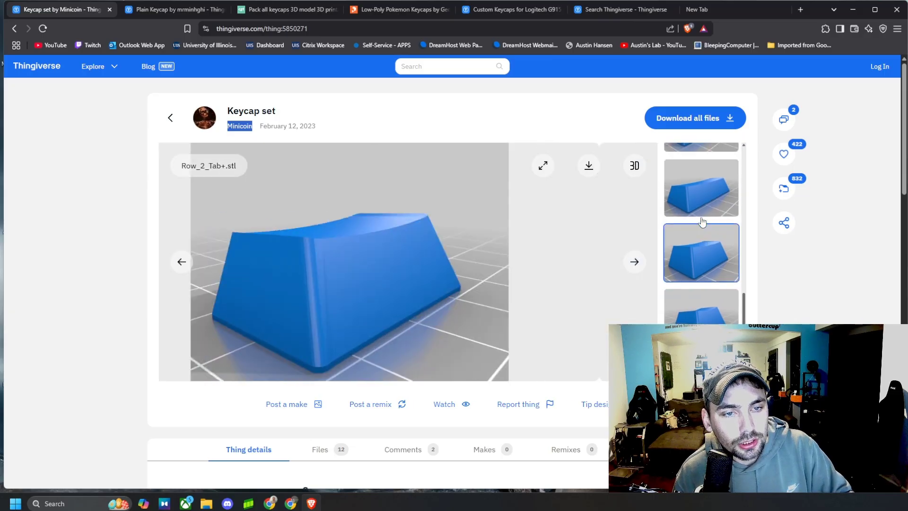
click(700, 232)
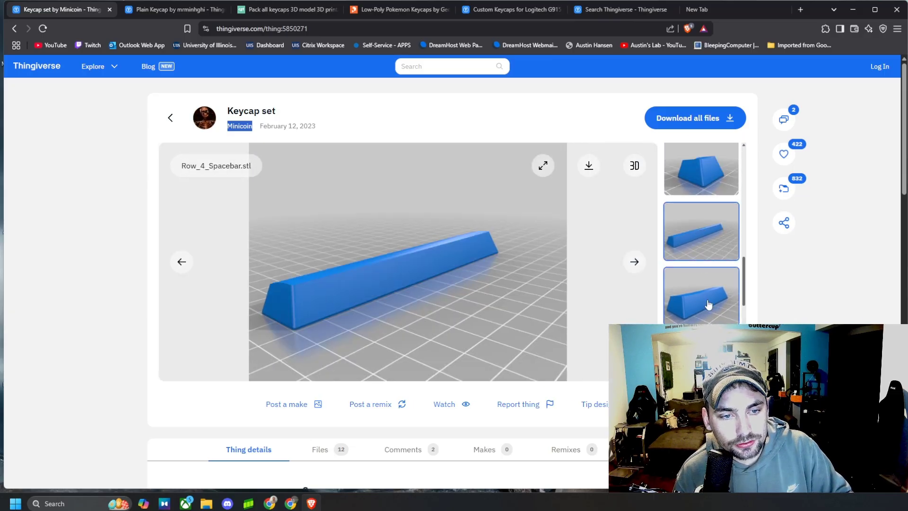
click(708, 304)
click(710, 241)
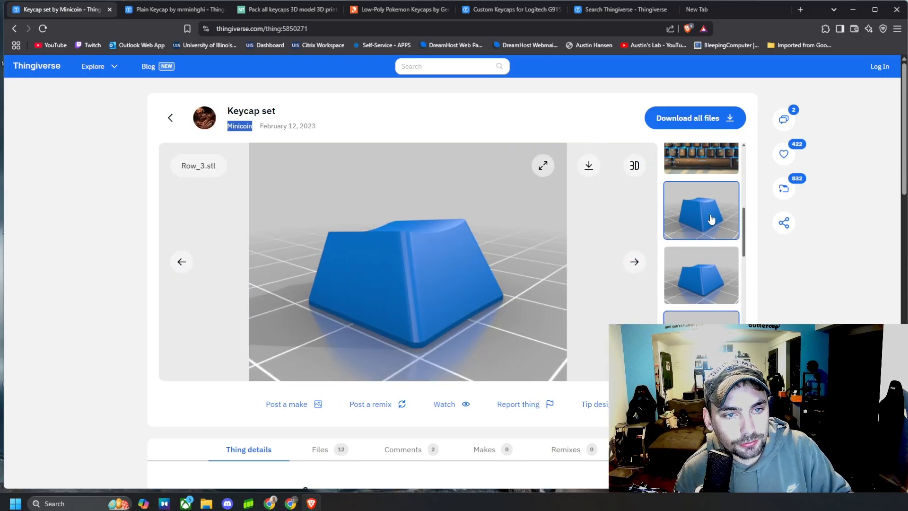
Step: View the keyboard-rows photo and then the lit STAY HYDRATE keyboard photo
click(701, 274)
click(701, 265)
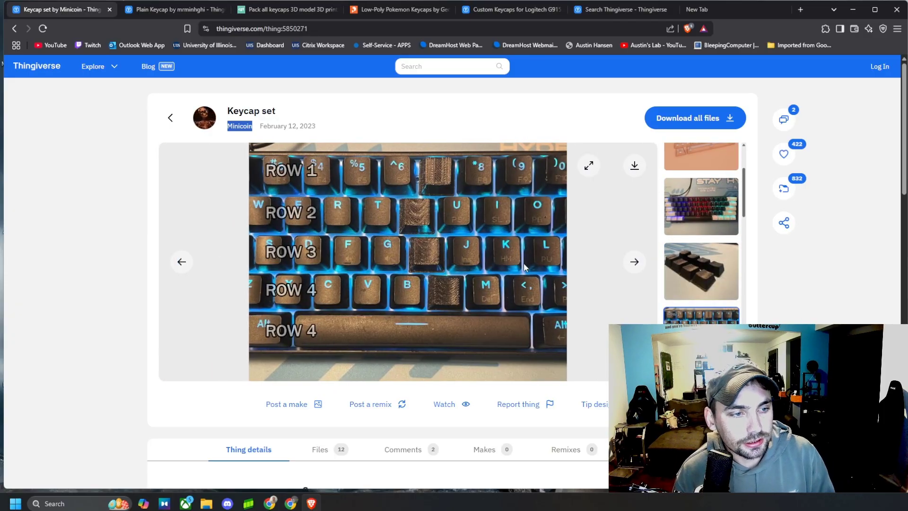
click(700, 206)
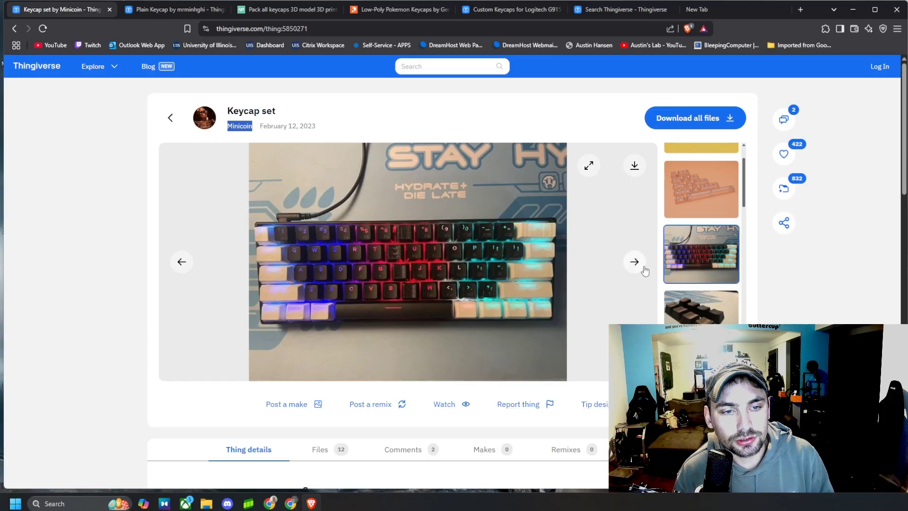
scroll(708, 227, down, 5)
Step: Save Row_1.stl and the Plain Keycap's Keycaps_24 file to Downloads
click(712, 255)
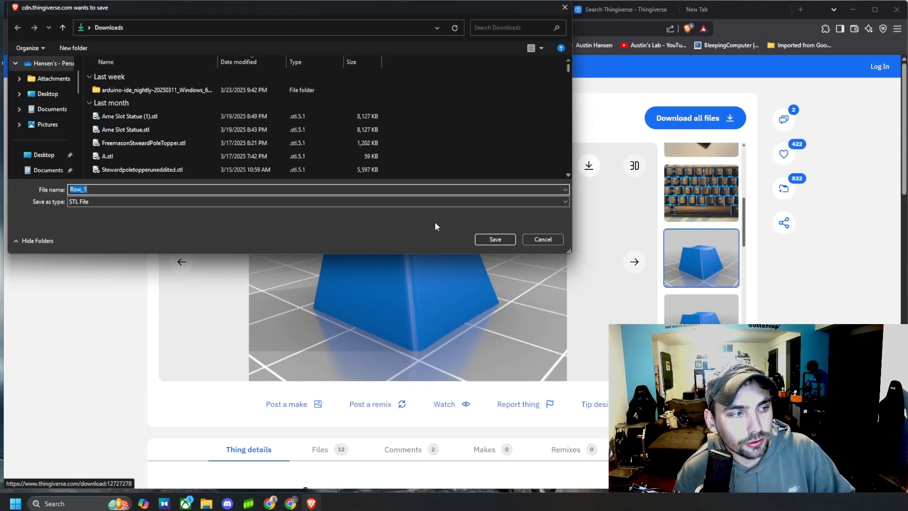
click(495, 239)
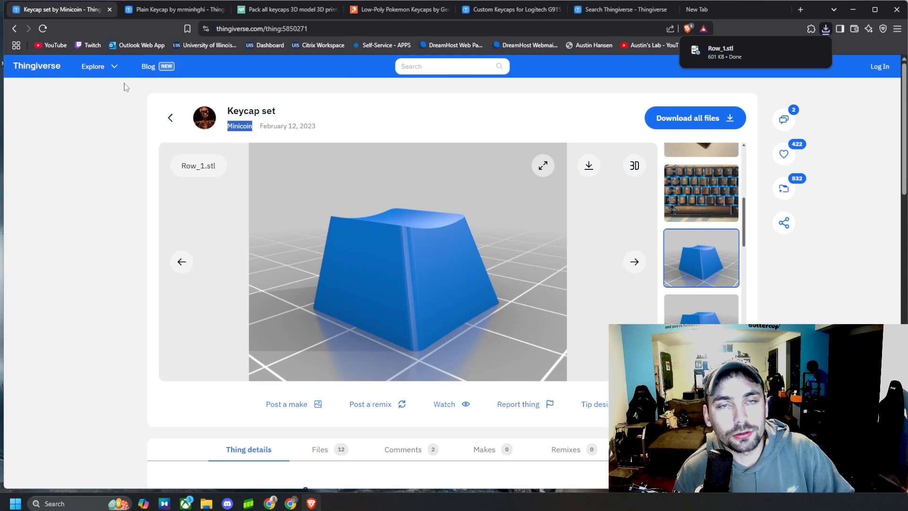
click(148, 10)
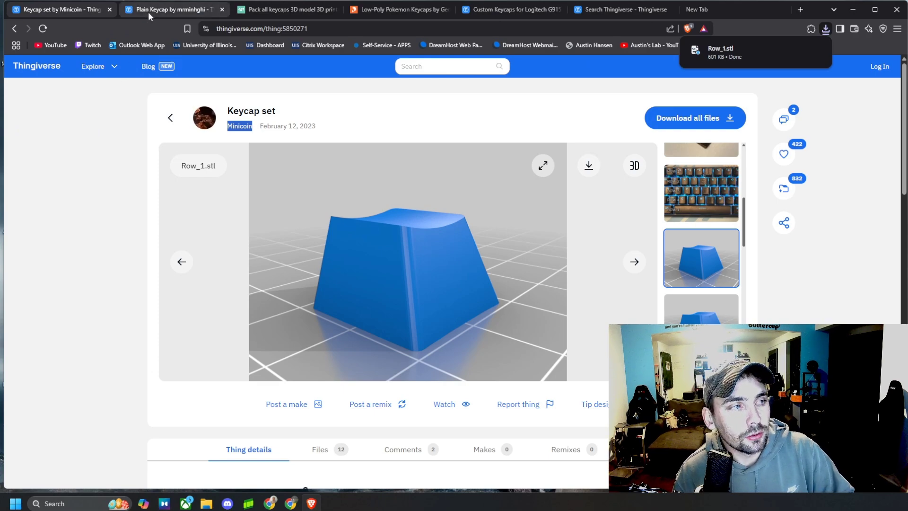
scroll(367, 195, up, 1)
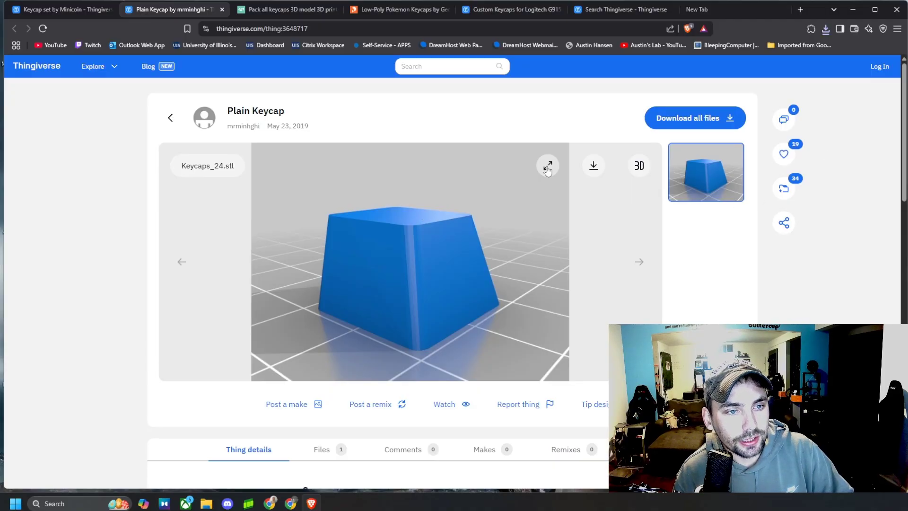
click(594, 171)
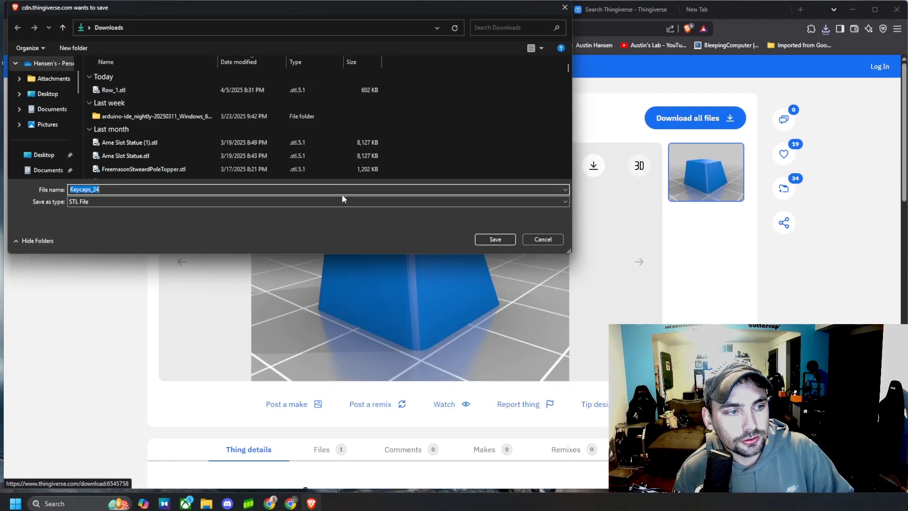
click(496, 238)
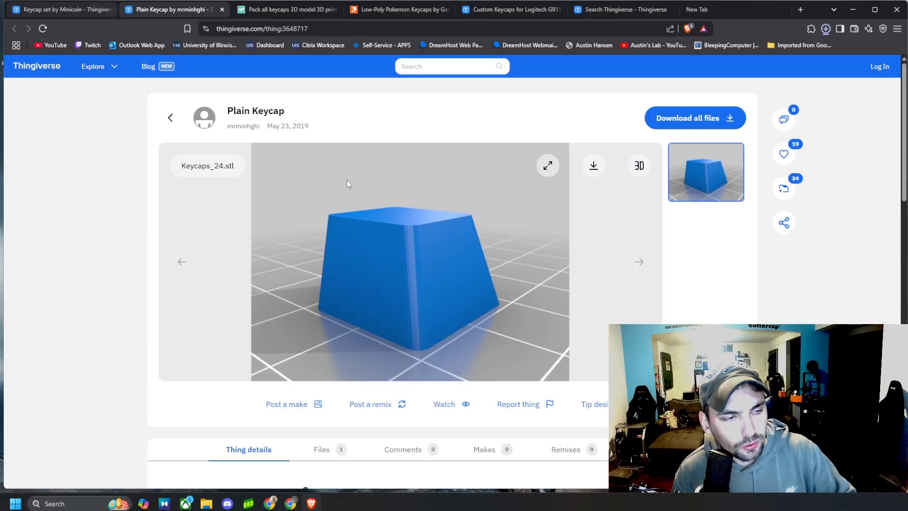
Step: Preview the Row_2 and Row_4 keycaps, comparing them with the Plain Keycap page
click(66, 10)
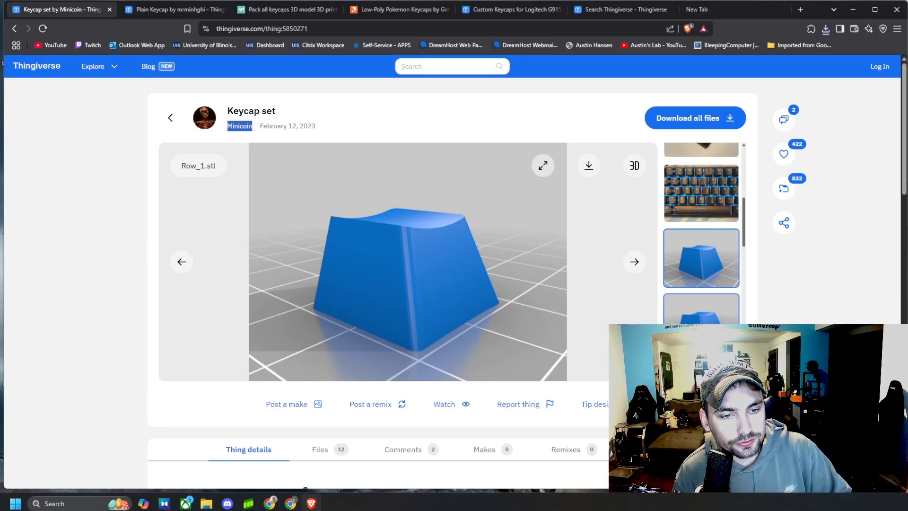
click(702, 308)
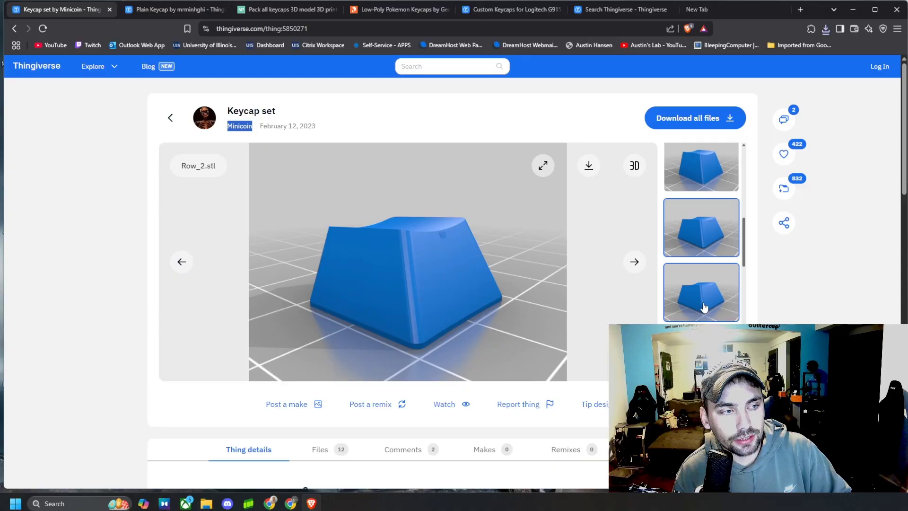
click(703, 308)
click(703, 311)
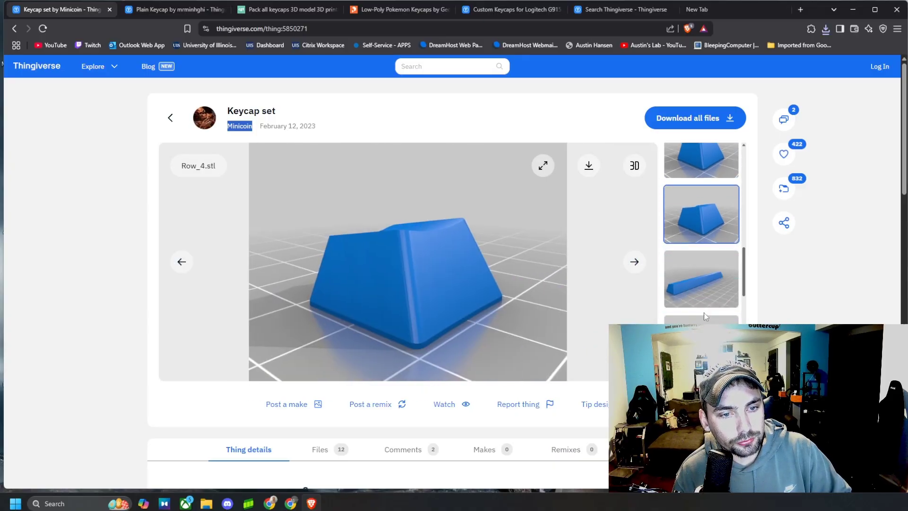
click(153, 10)
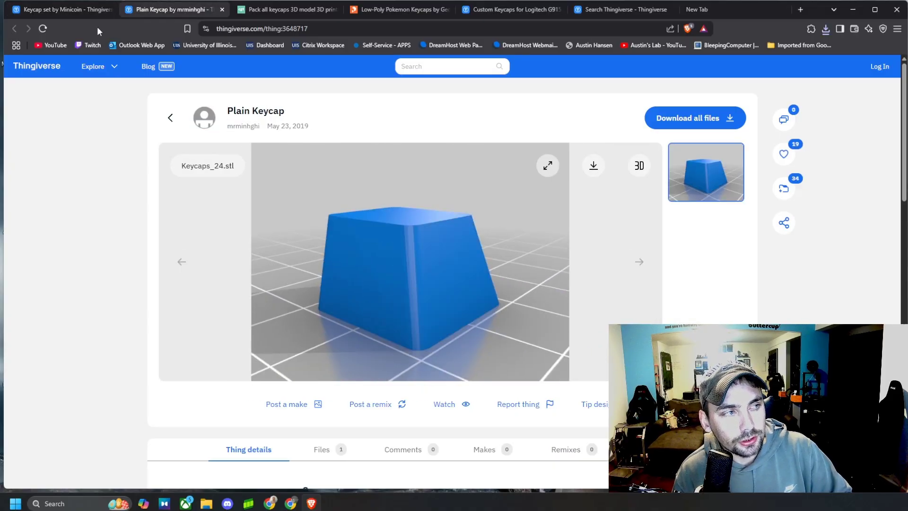
click(97, 9)
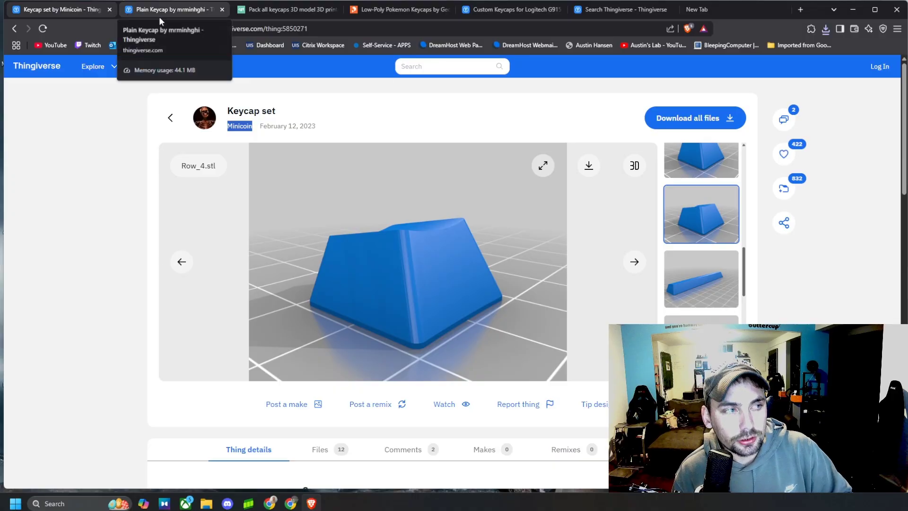
click(201, 10)
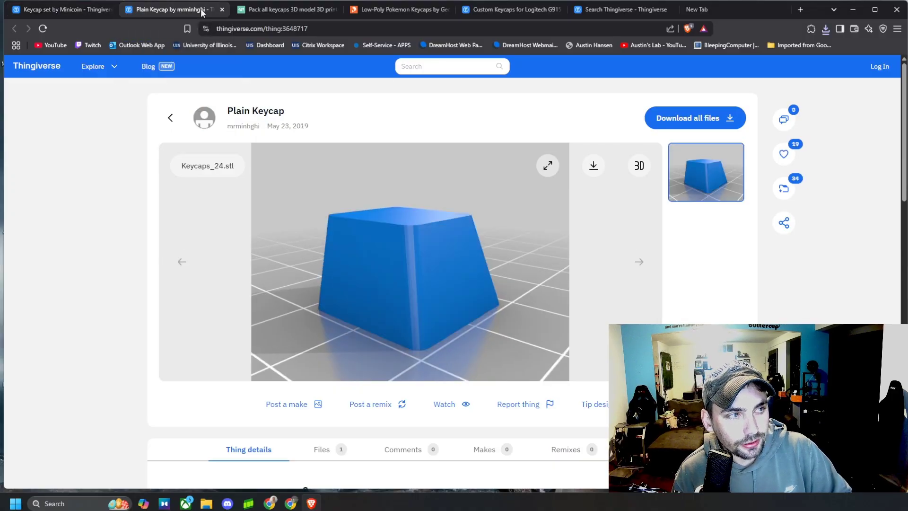
Step: Browse the CGTrader keycap pack's preview images, then the Pokemon and Logitech G915 keycap pages
click(271, 10)
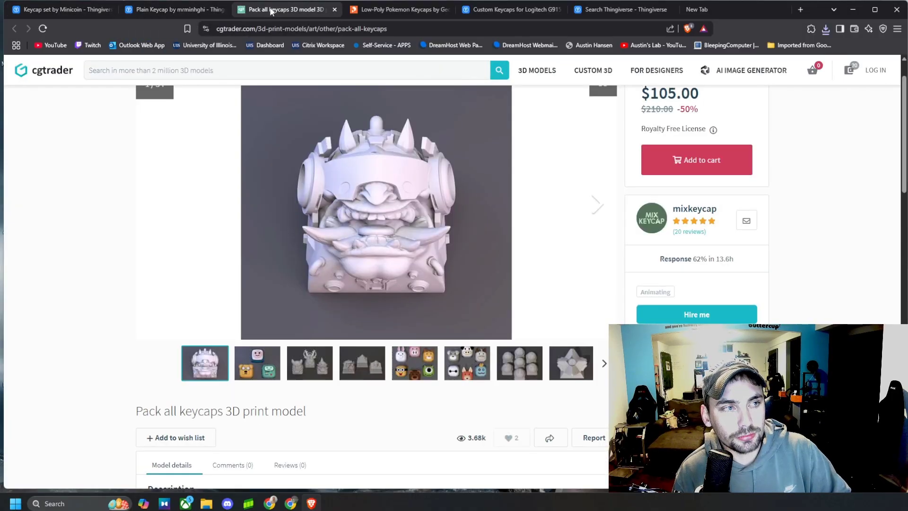
scroll(503, 173, up, 1)
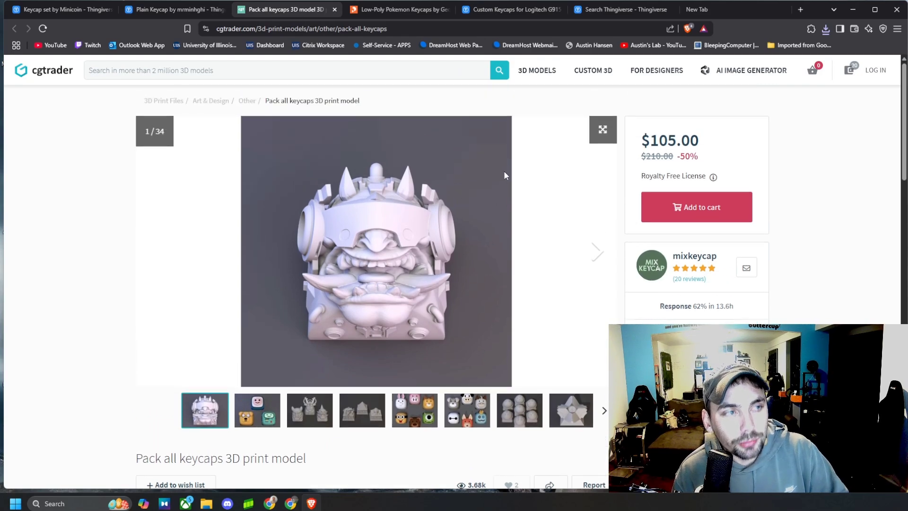
scroll(491, 171, down, 1)
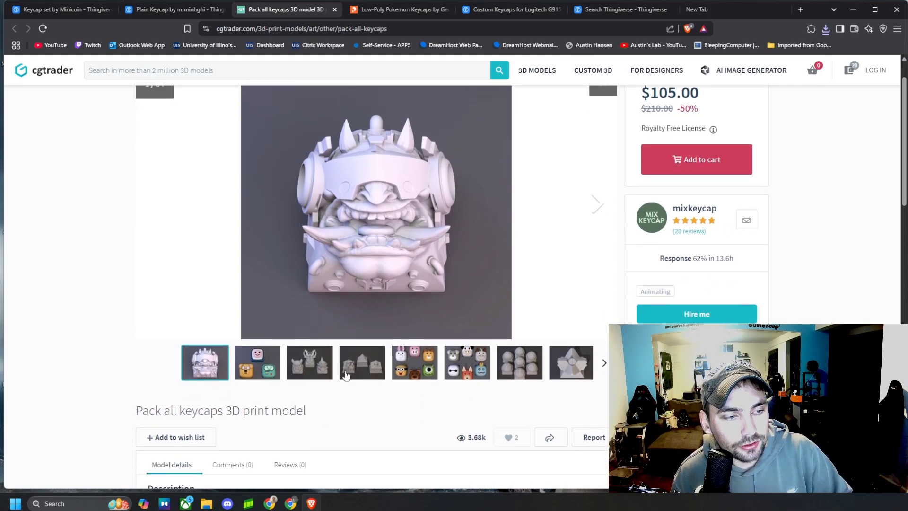
scroll(255, 366, up, 1)
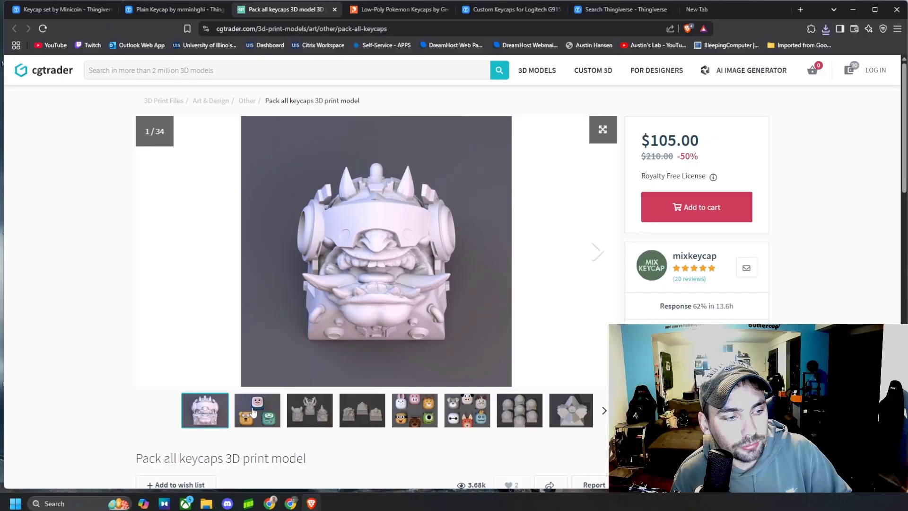
click(253, 412)
click(419, 420)
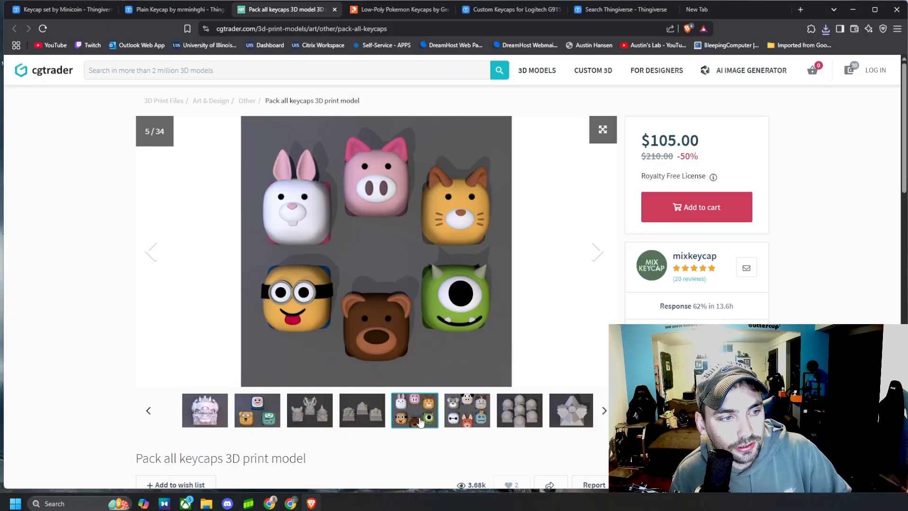
click(413, 10)
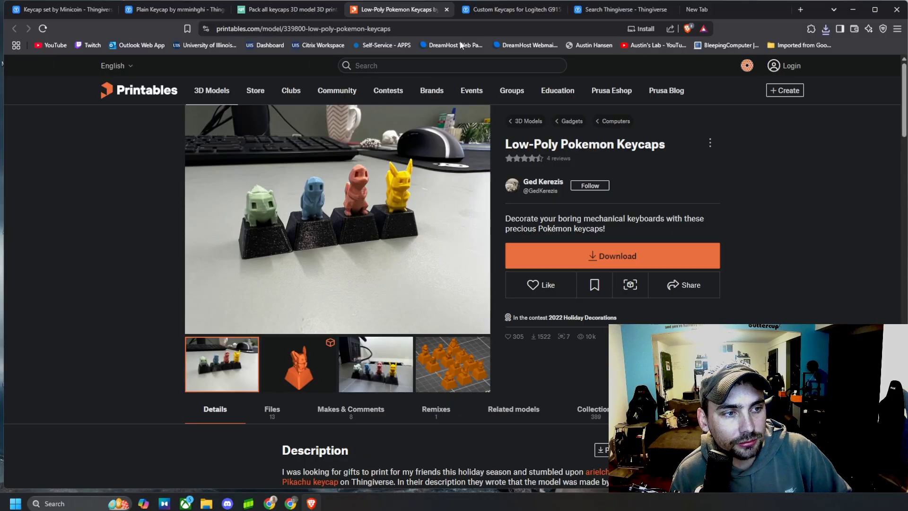
click(503, 11)
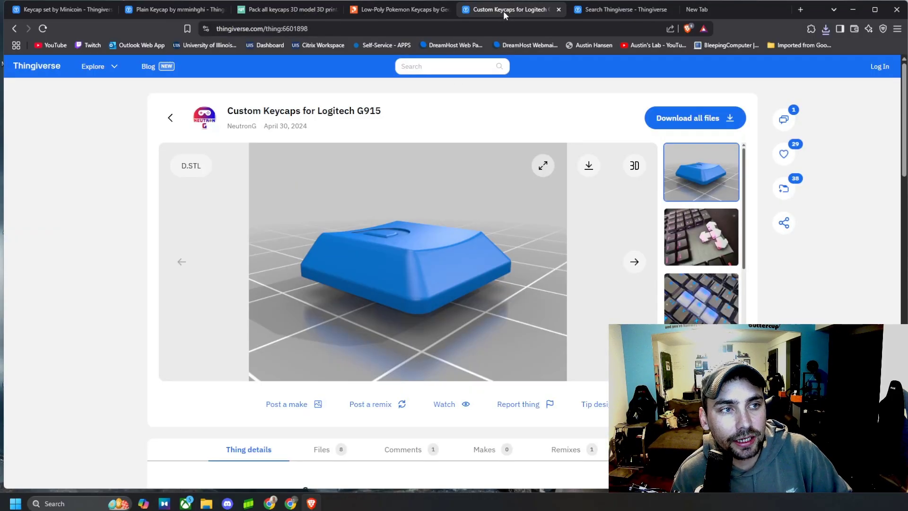
Step: Scroll through page 1 of the Thingiverse 'keycaps' search results
click(586, 9)
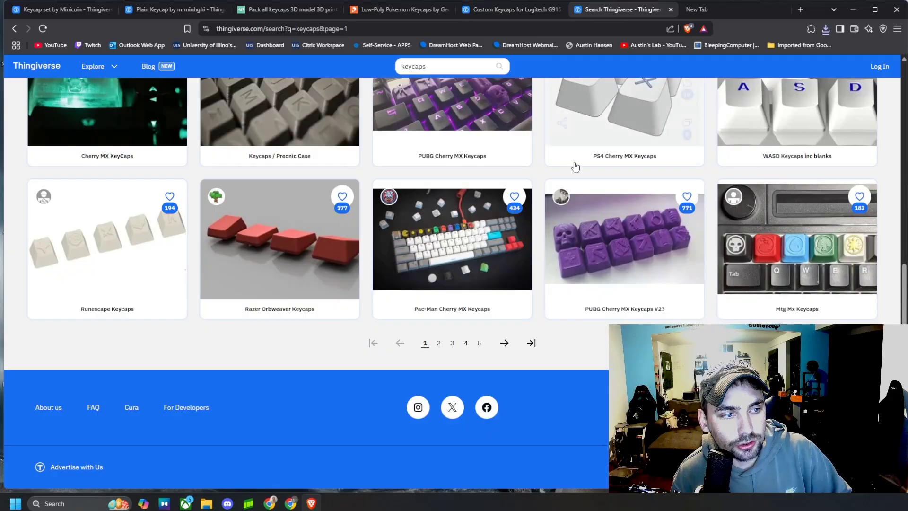
scroll(575, 166, up, 8)
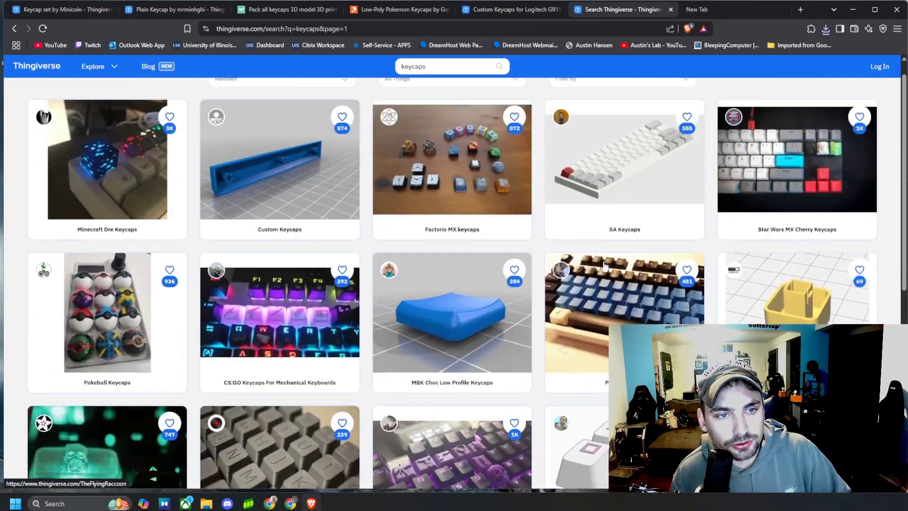
scroll(604, 266, up, 1)
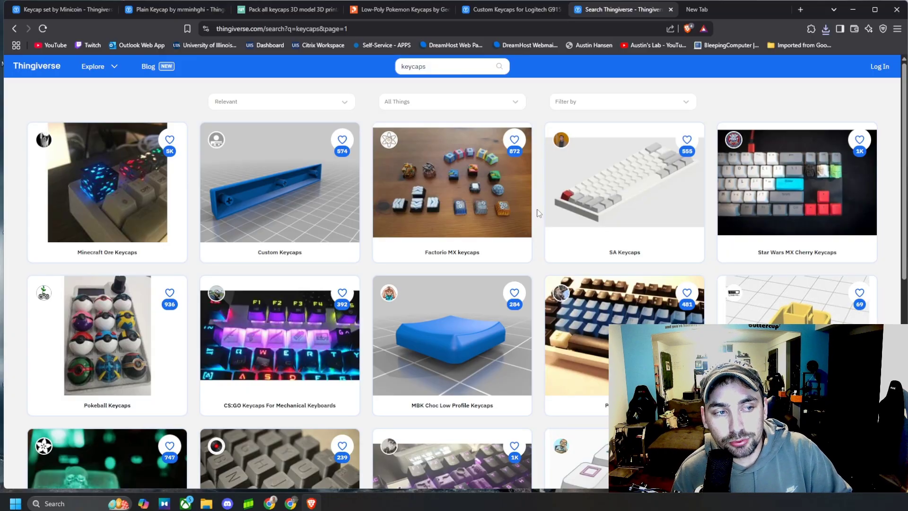
scroll(538, 213, down, 2)
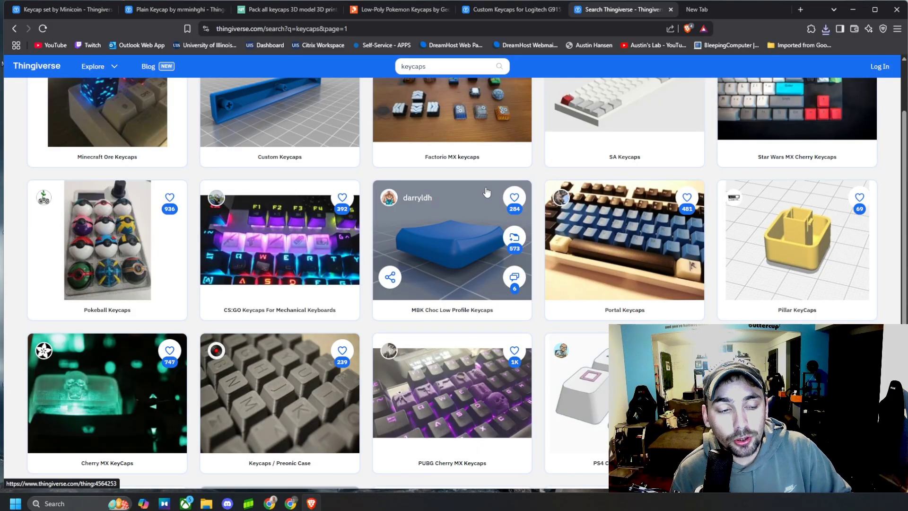
scroll(487, 194, down, 5)
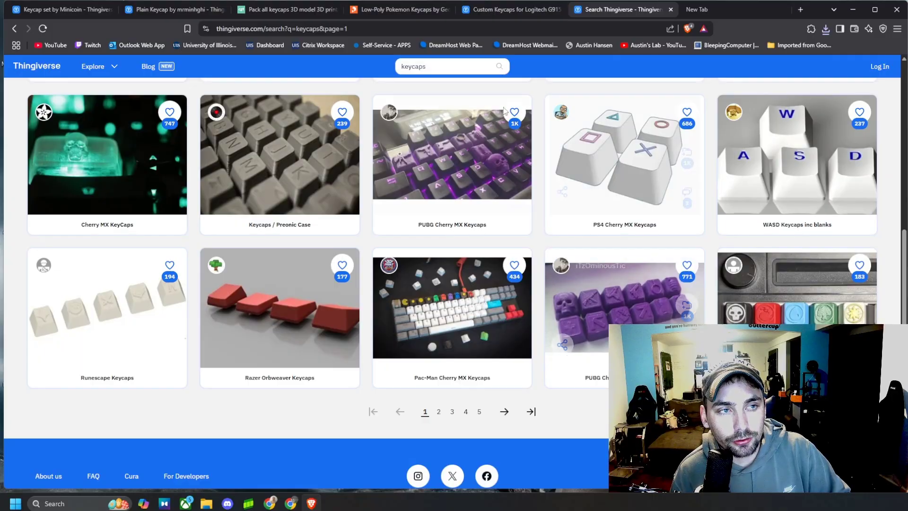
Step: Browse the G915 keycap photos and orbit its 3D model to see the underside
click(531, 11)
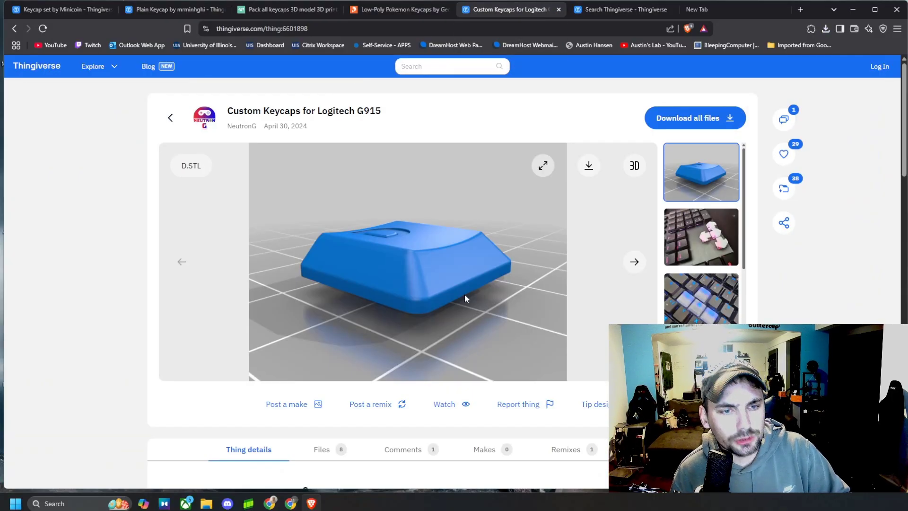
click(718, 239)
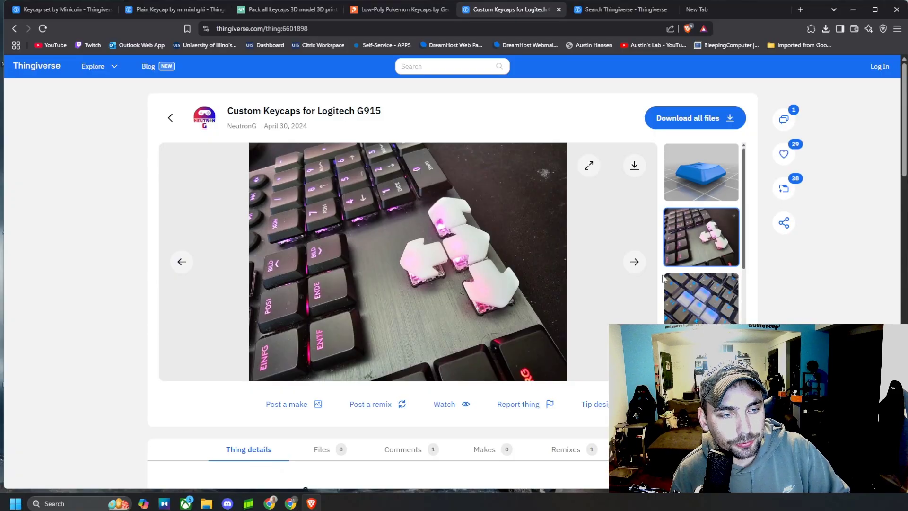
click(704, 169)
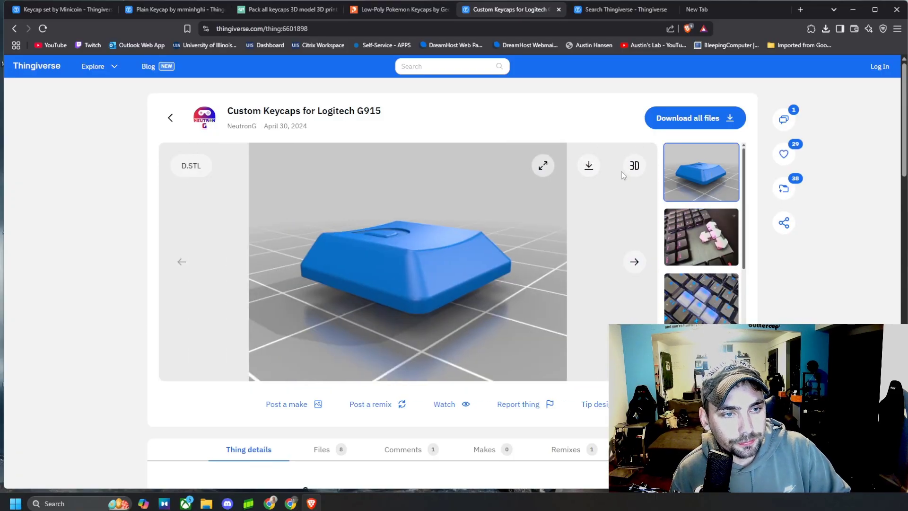
click(633, 165)
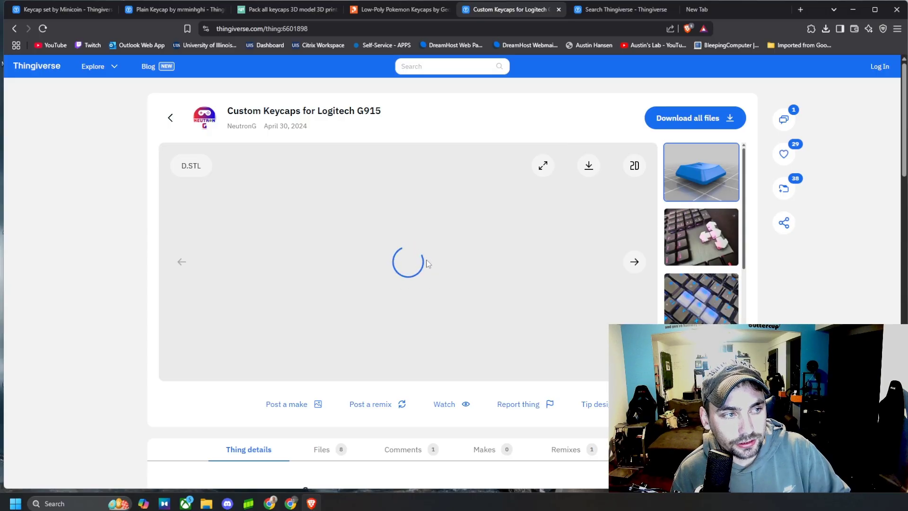
drag(412, 262, 547, 284)
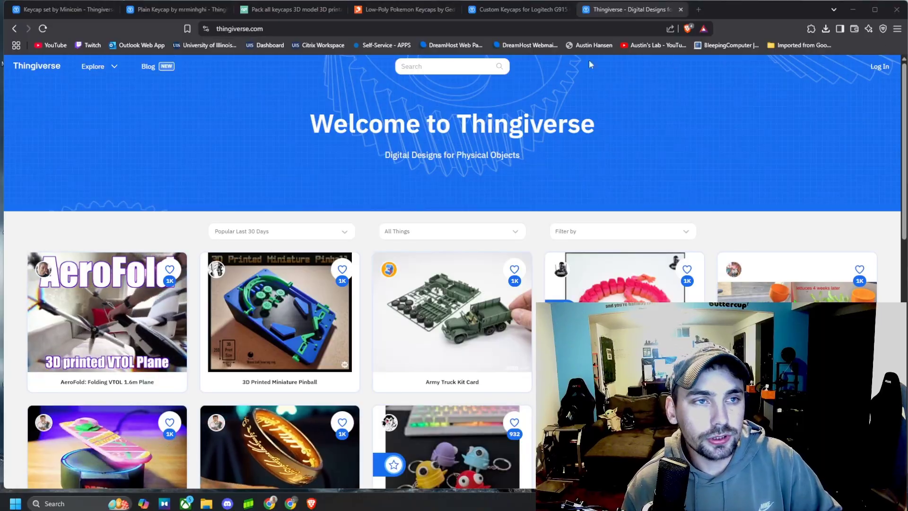
Step: Search Thingiverse for 'helmet' to list Mandalorian, Spartan and other helmet designs
click(475, 66)
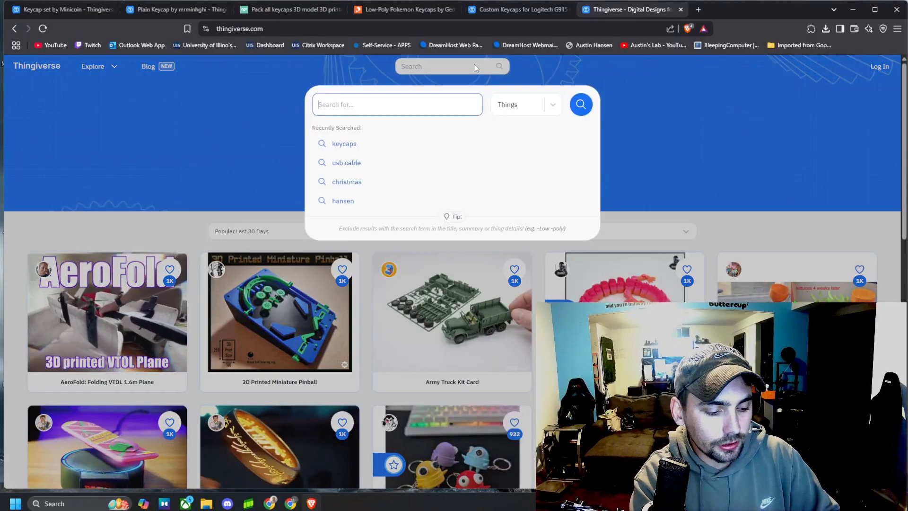
text(he)
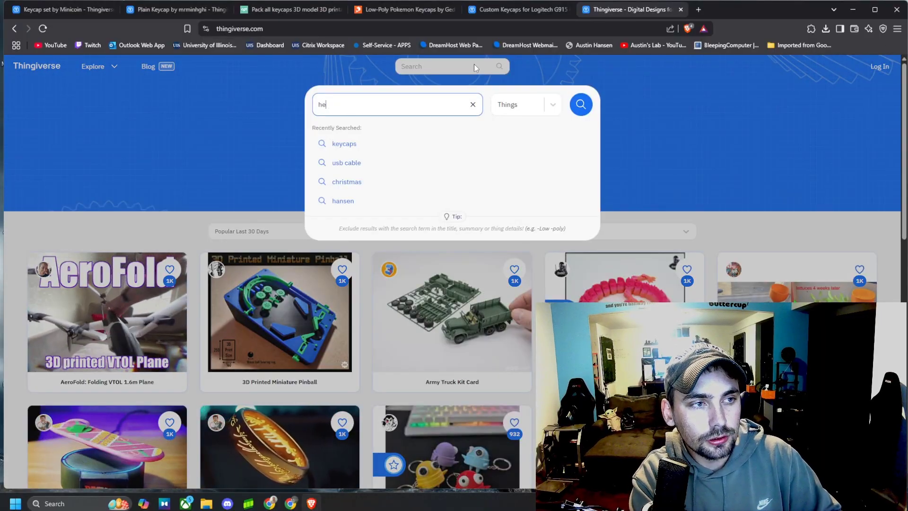
text(lmet)
key(Return)
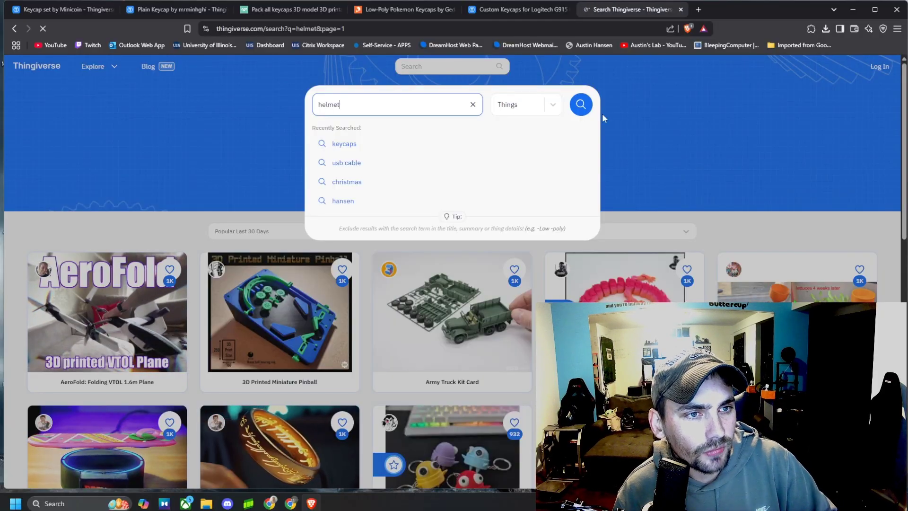
click(581, 106)
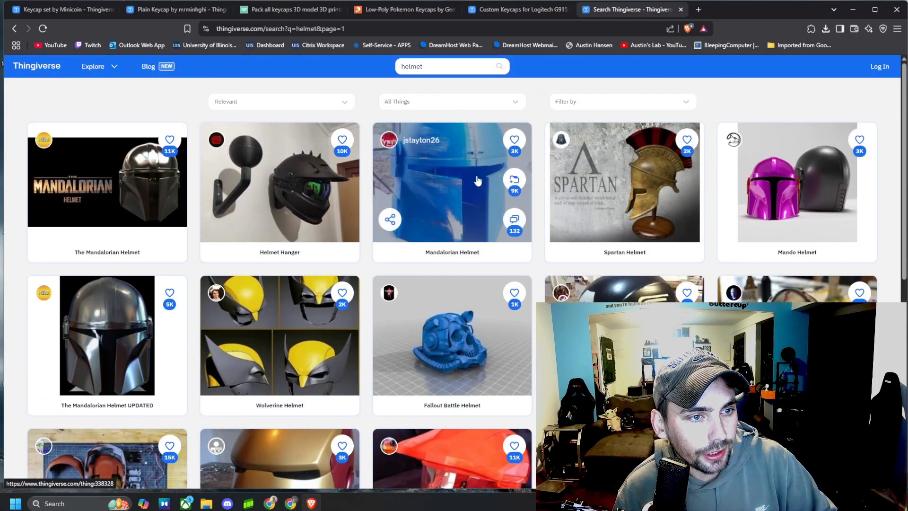
Step: Save the Mandalorian Helmet's Helmet_Fixed_Final.stl (2.0 MB) to Downloads
click(478, 177)
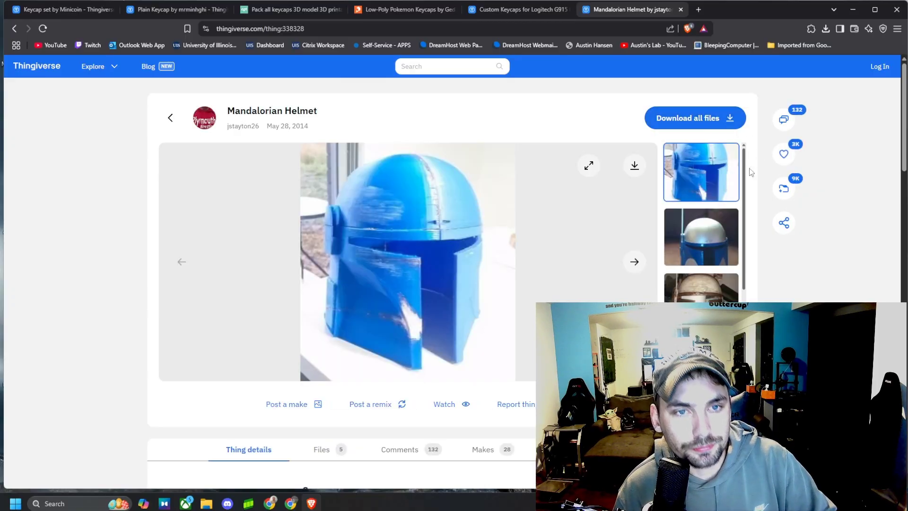
scroll(690, 283, down, 3)
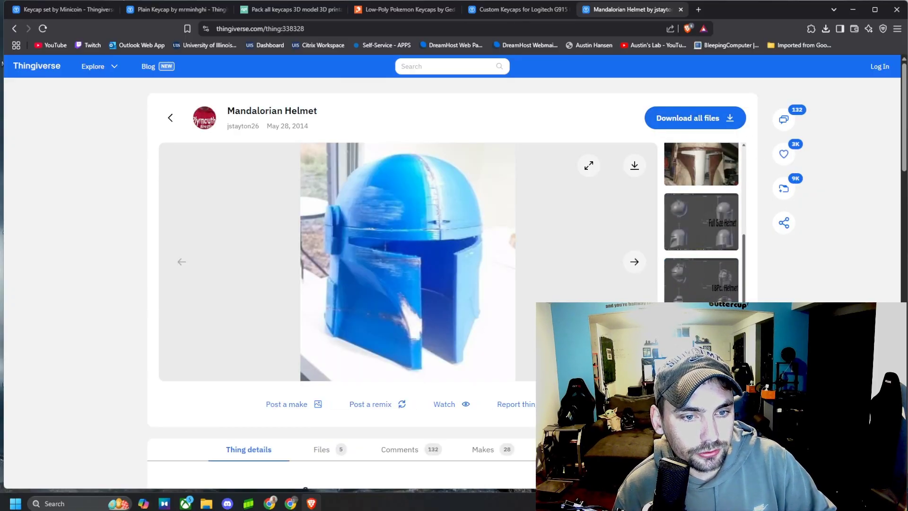
click(701, 279)
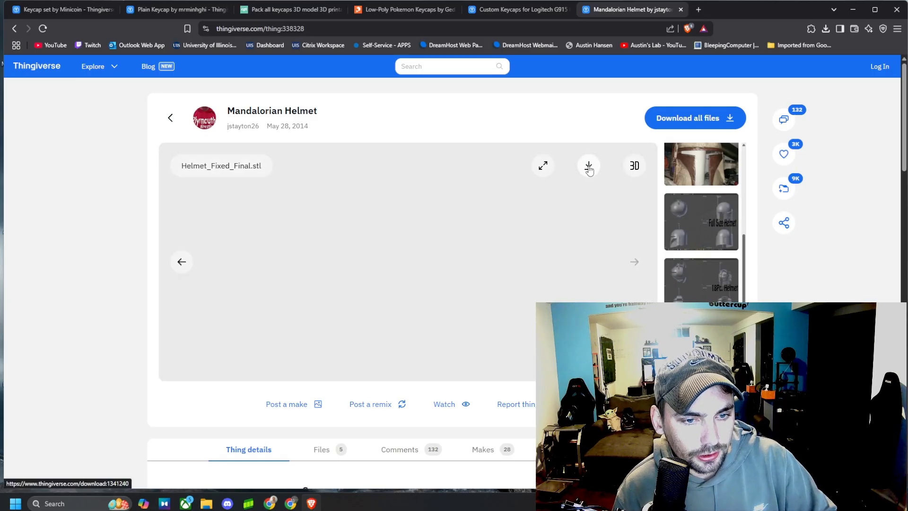
click(588, 166)
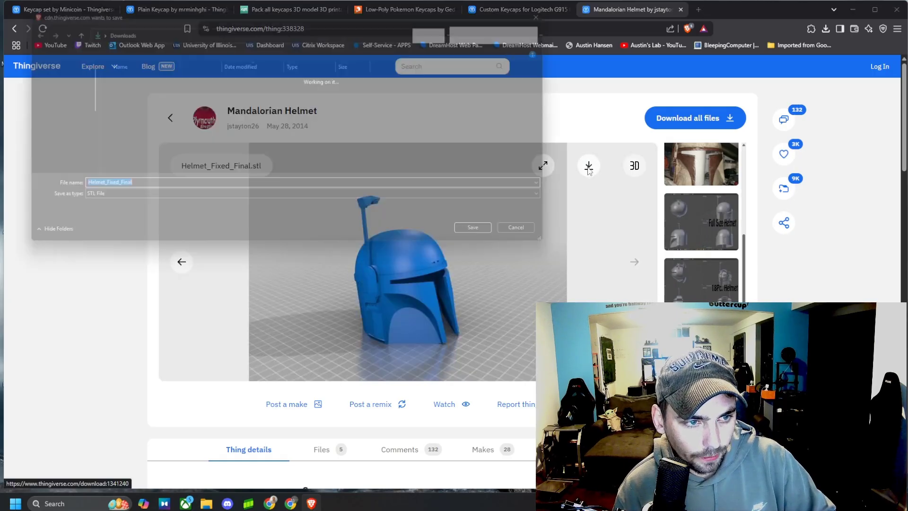
click(492, 240)
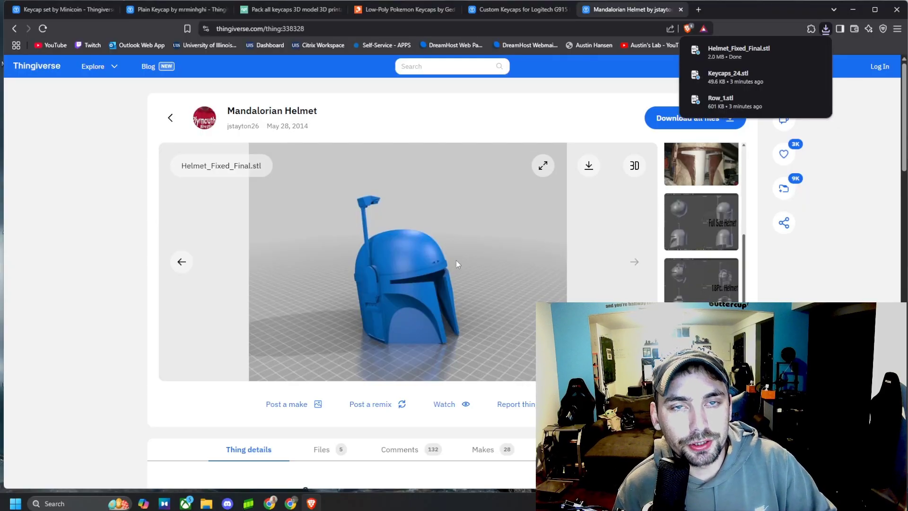
Step: Switch from Brave to the Tinkercad dashboard in Chrome and choose Create > 3D Design
click(853, 10)
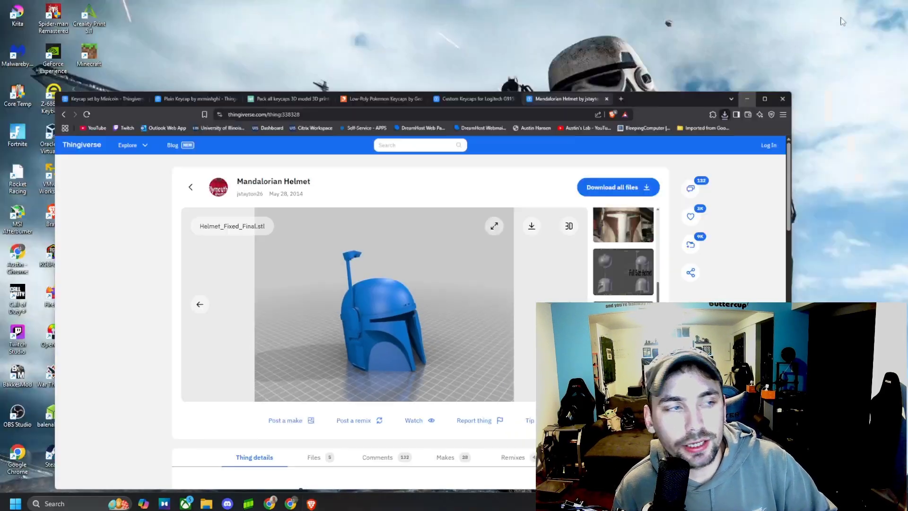
click(291, 504)
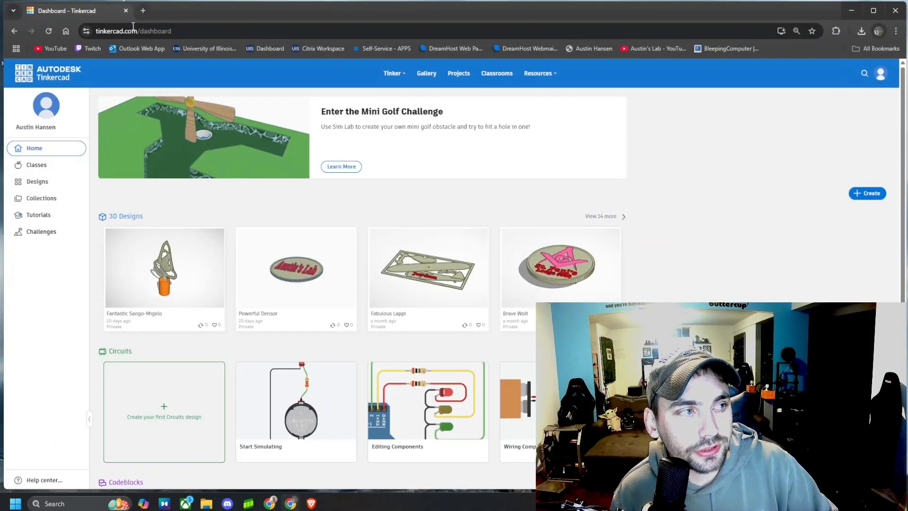
drag(135, 34, 112, 40)
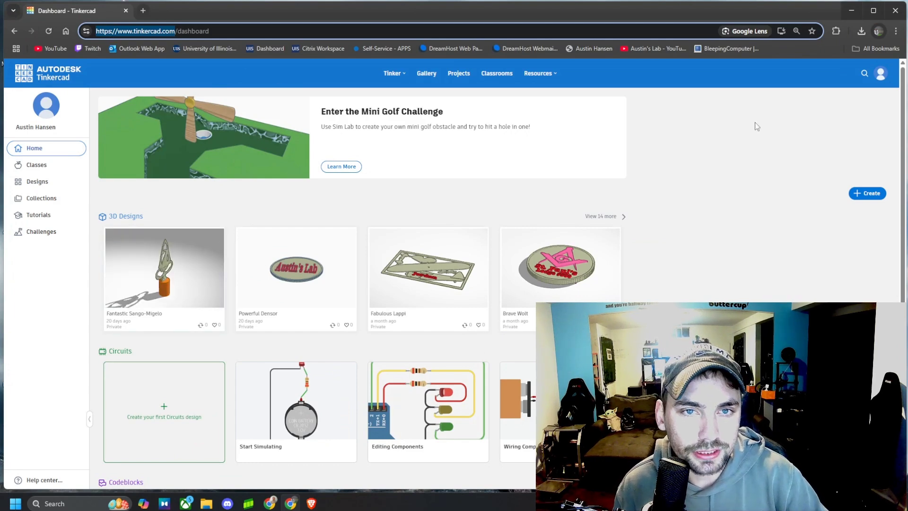
scroll(128, 320, down, 3)
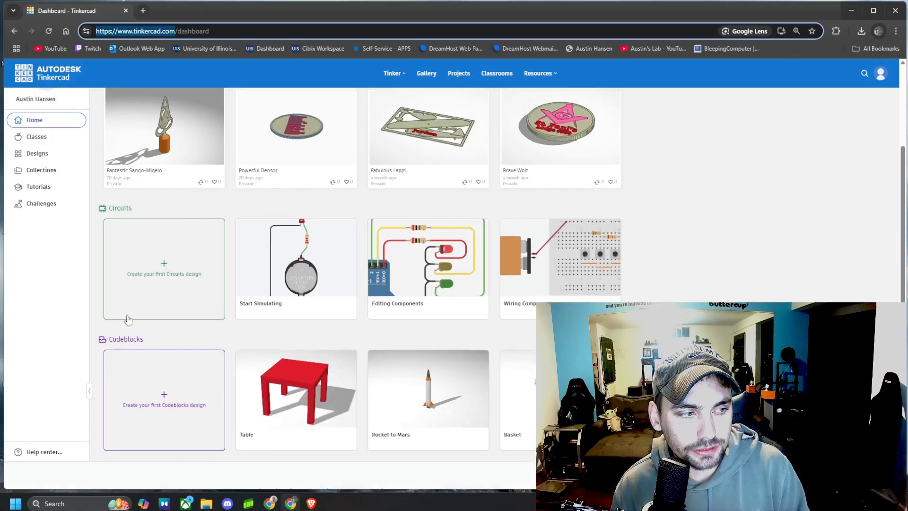
scroll(201, 272, down, 2)
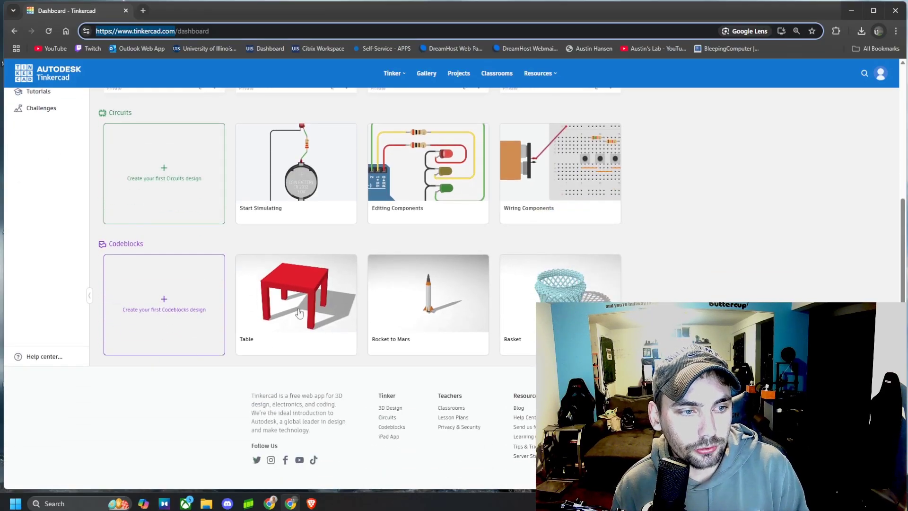
scroll(209, 310, up, 5)
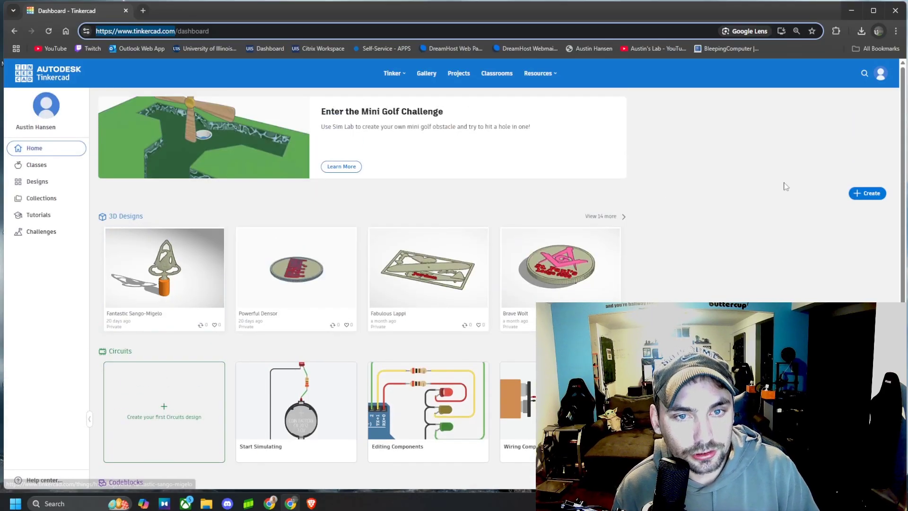
click(871, 197)
click(865, 215)
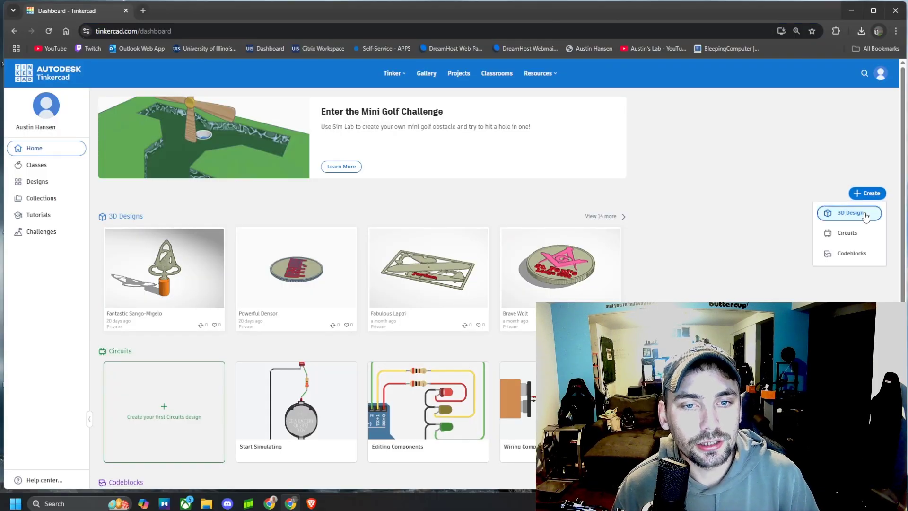
Step: Create a new 3D design, import Row_1.stl and nudge it down the workplane
click(882, 196)
click(861, 215)
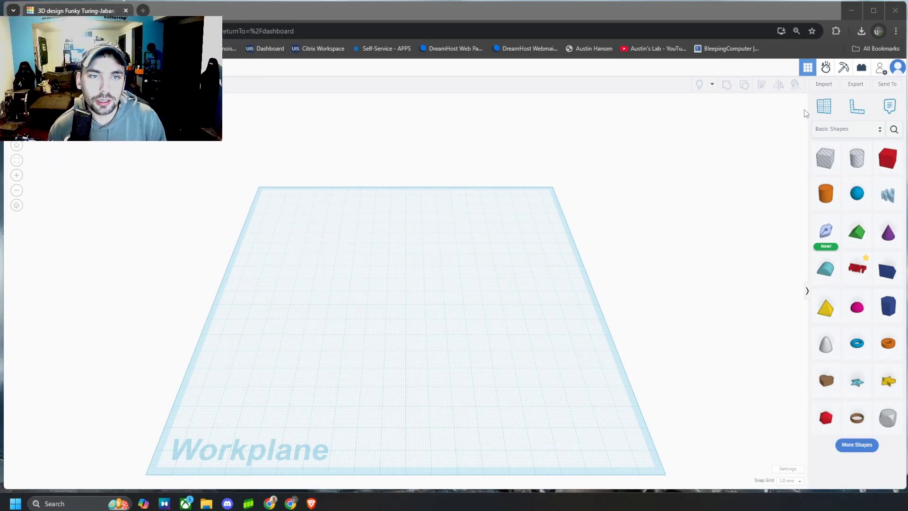
click(823, 84)
click(461, 274)
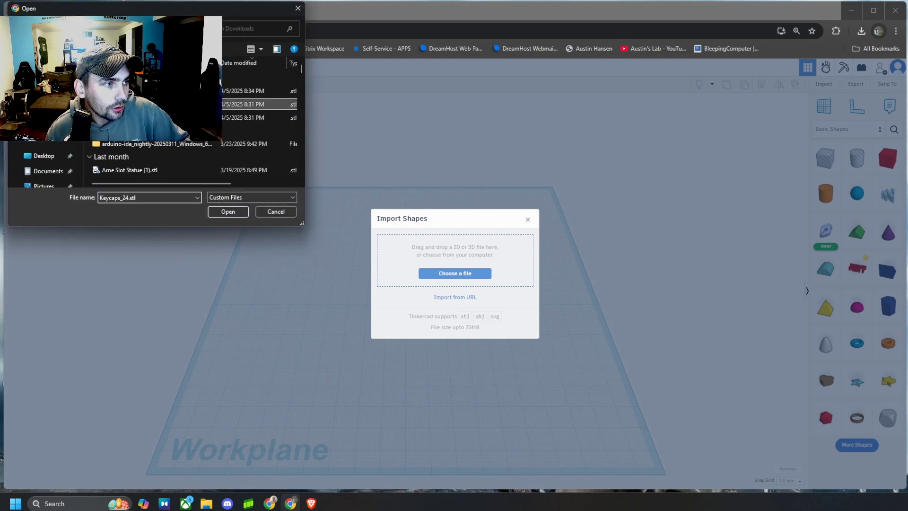
click(156, 117)
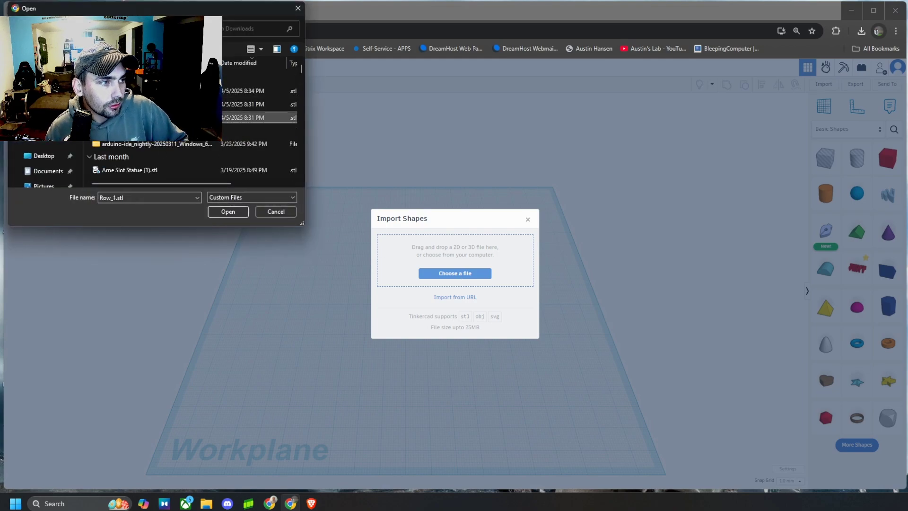
click(228, 212)
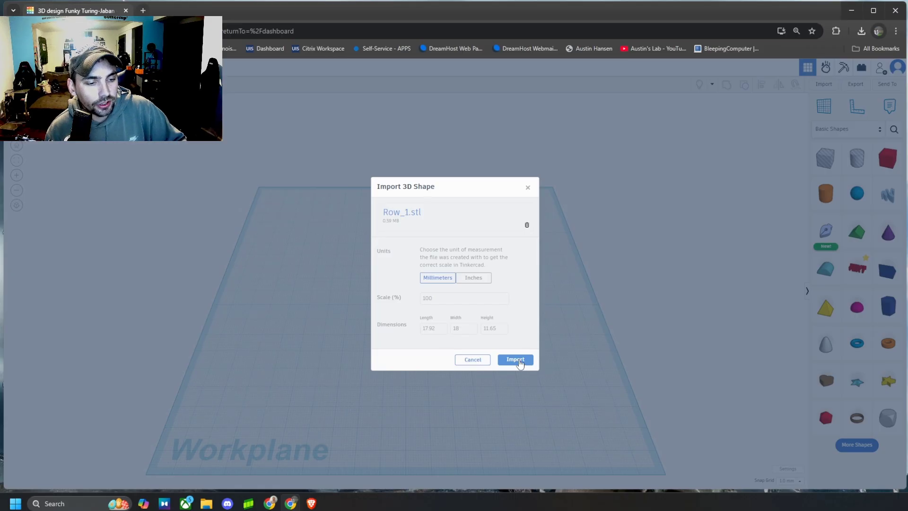
click(519, 361)
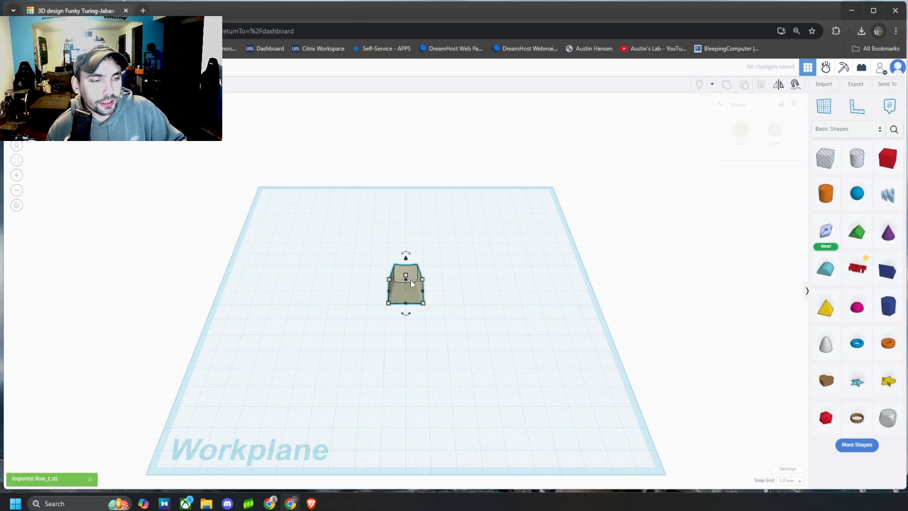
mouse_move(411, 280)
mouse_down()
mouse_move(403, 291)
mouse_move(413, 298)
mouse_up()
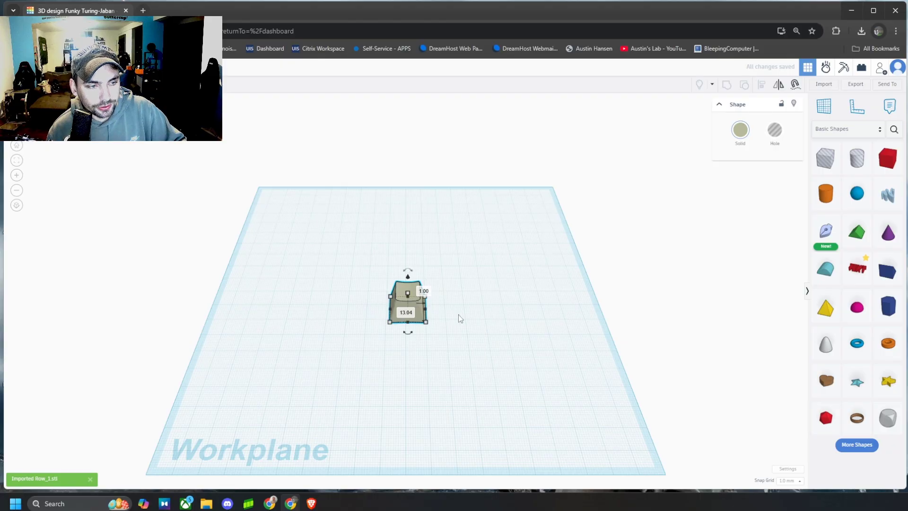
scroll(457, 315, up, 5)
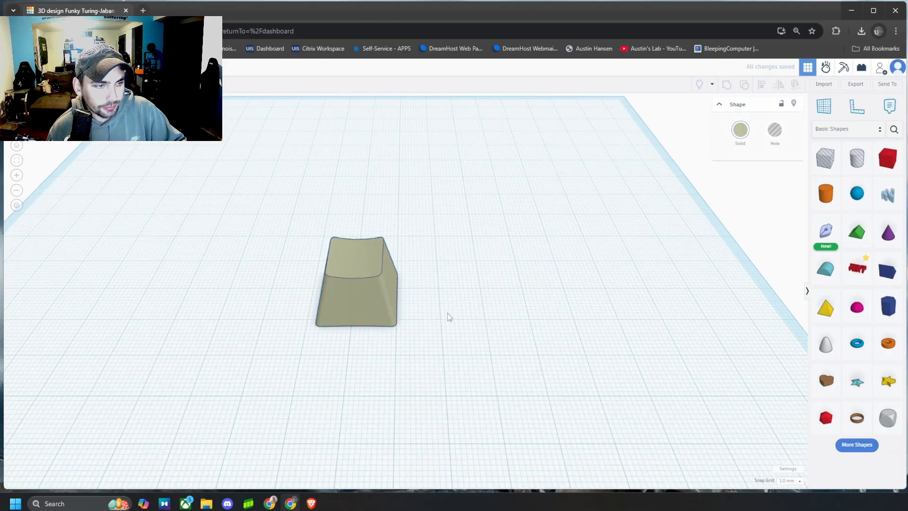
Step: Import Helmet_Fixed_Final.stl into the design next to the Row_1 keycap
click(447, 312)
click(823, 88)
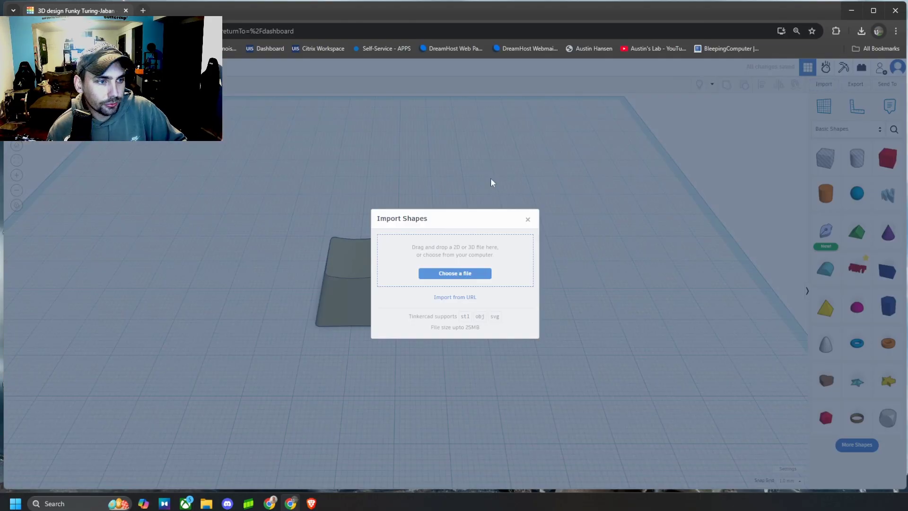
click(471, 276)
click(189, 90)
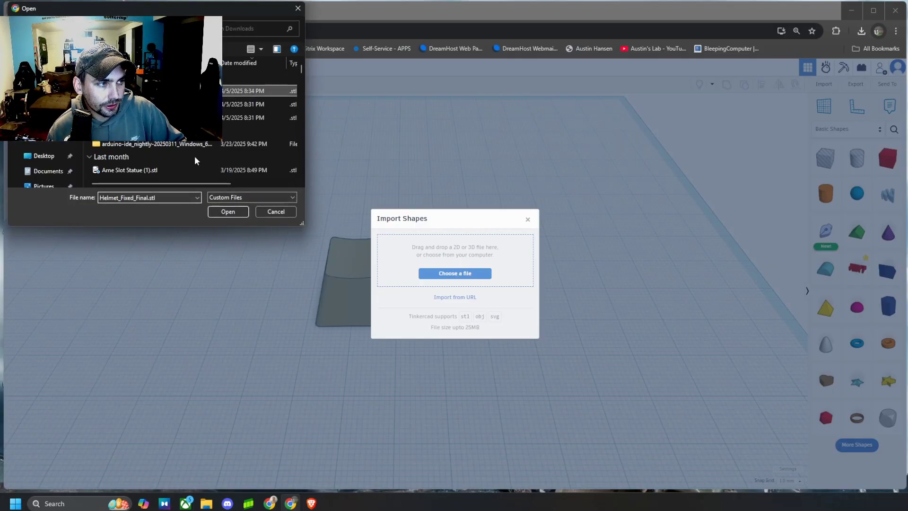
click(222, 212)
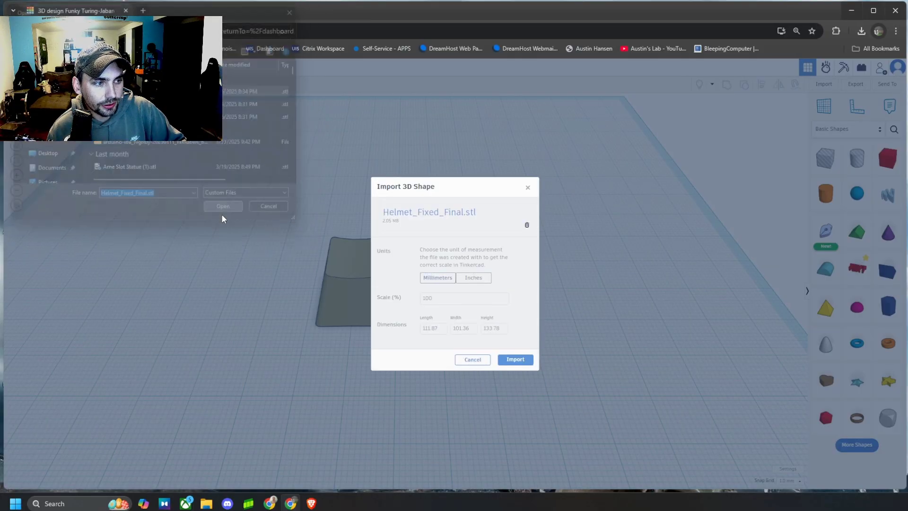
click(510, 362)
scroll(489, 283, down, 3)
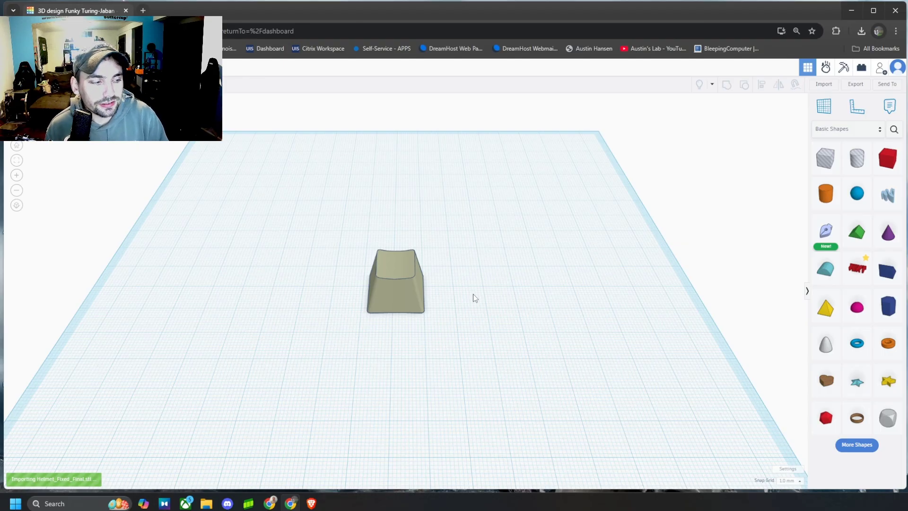
scroll(474, 298, down, 3)
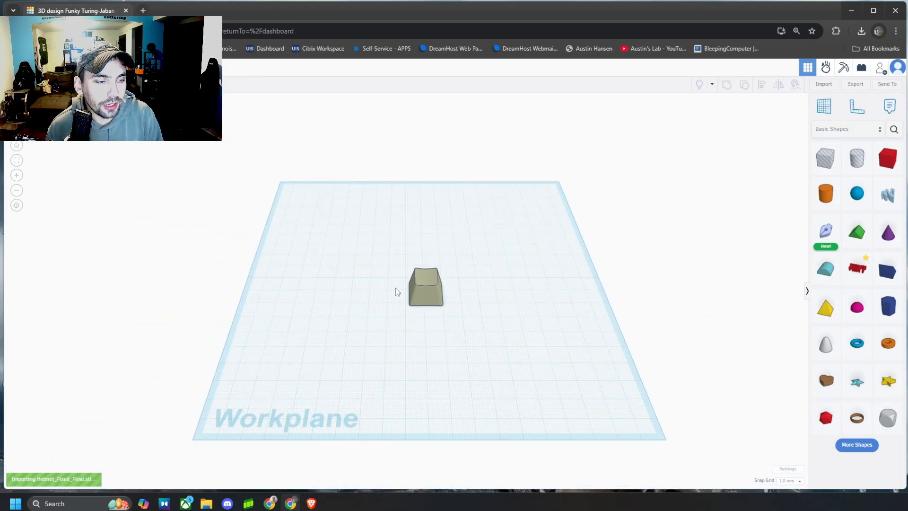
scroll(411, 305, up, 2)
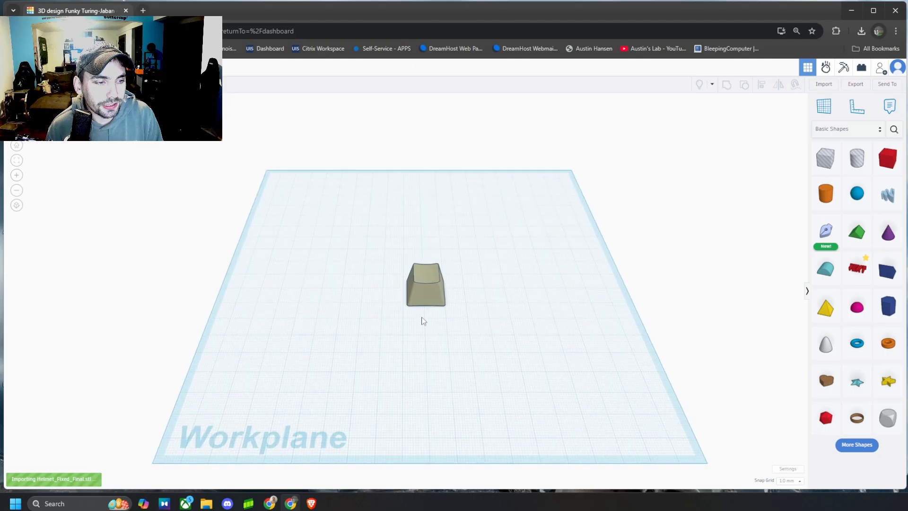
scroll(423, 321, up, 5)
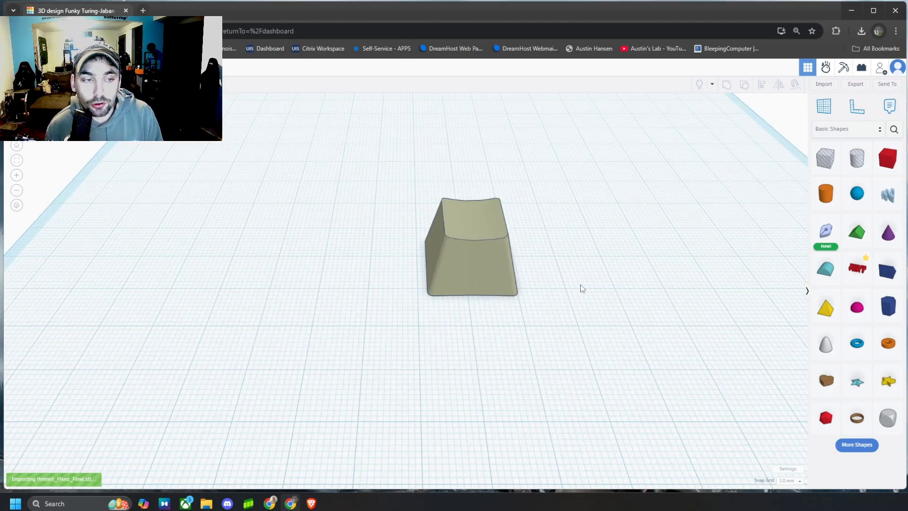
scroll(474, 350, down, 5)
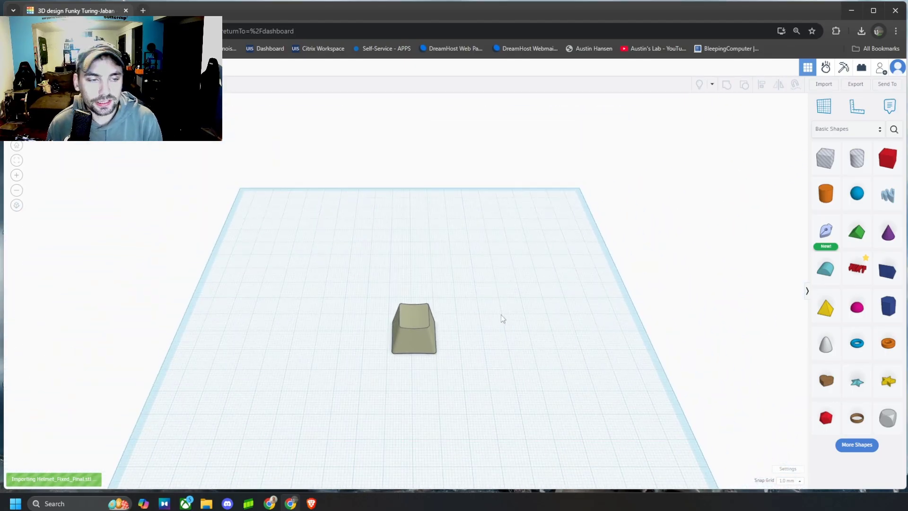
right_drag(498, 327, 474, 285)
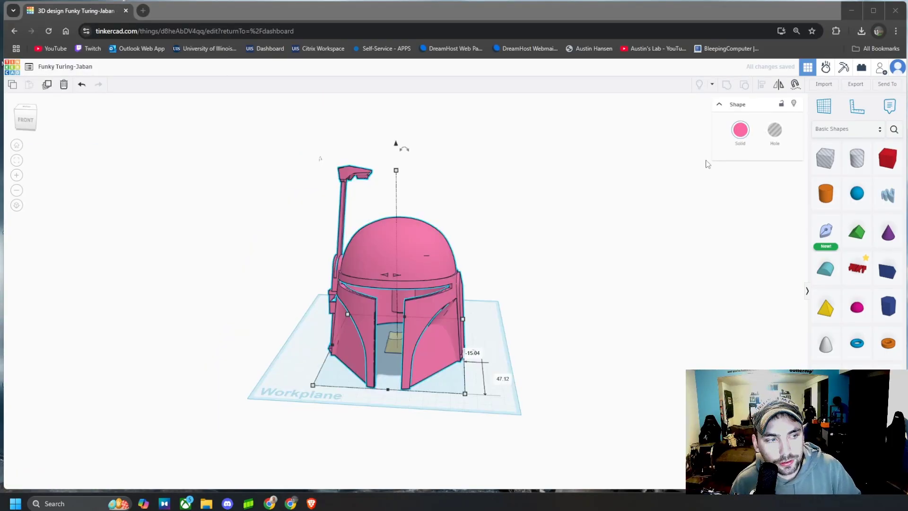
Step: Move the helmet over the keycap, scale it down to about 12 mm, and lift it 12.00 mm
mouse_move(416, 245)
mouse_down()
mouse_move(425, 245)
mouse_move(409, 237)
mouse_move(426, 238)
mouse_up()
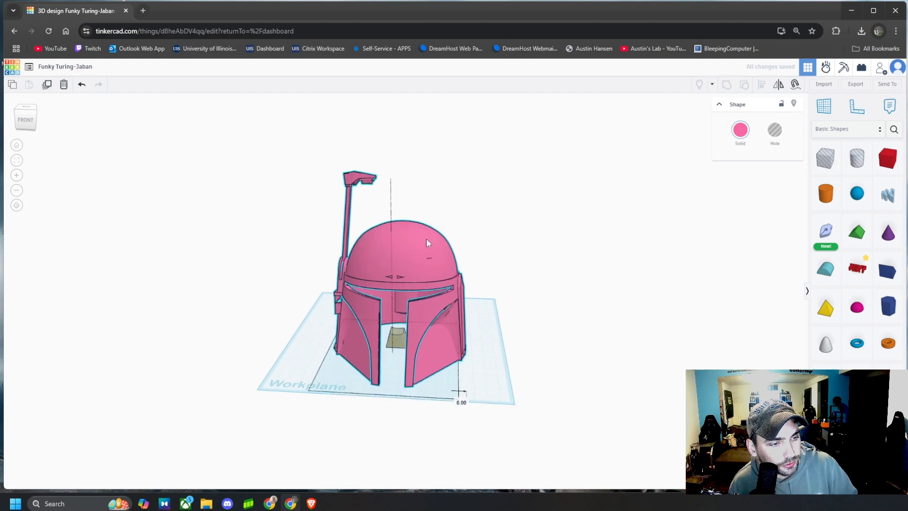
drag(395, 181, 393, 326)
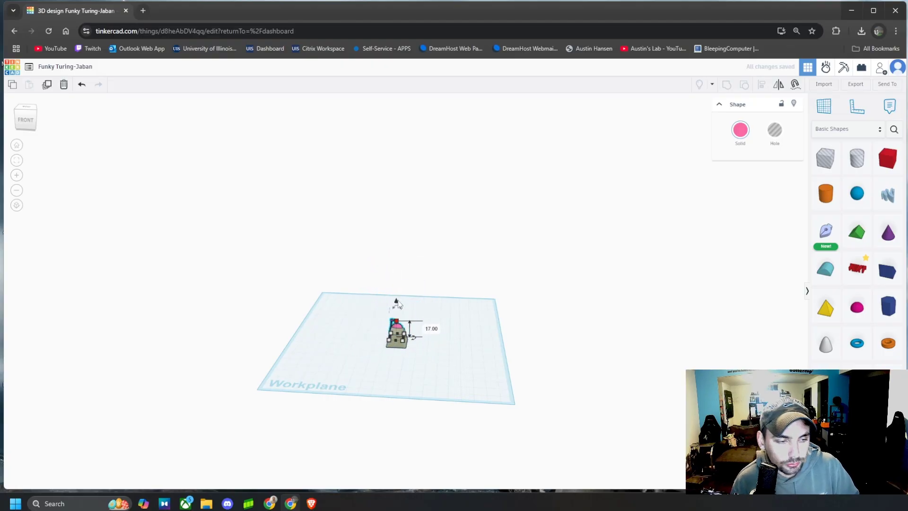
scroll(397, 303, up, 6)
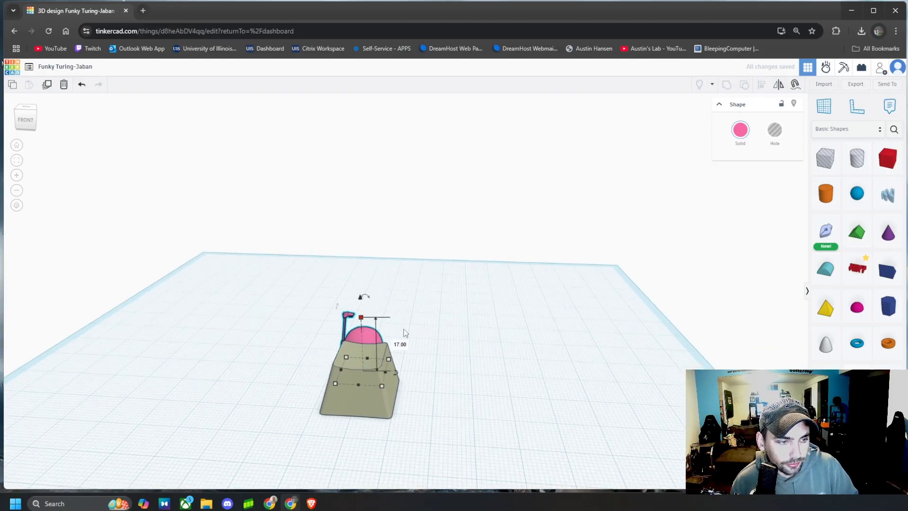
drag(359, 299, 361, 259)
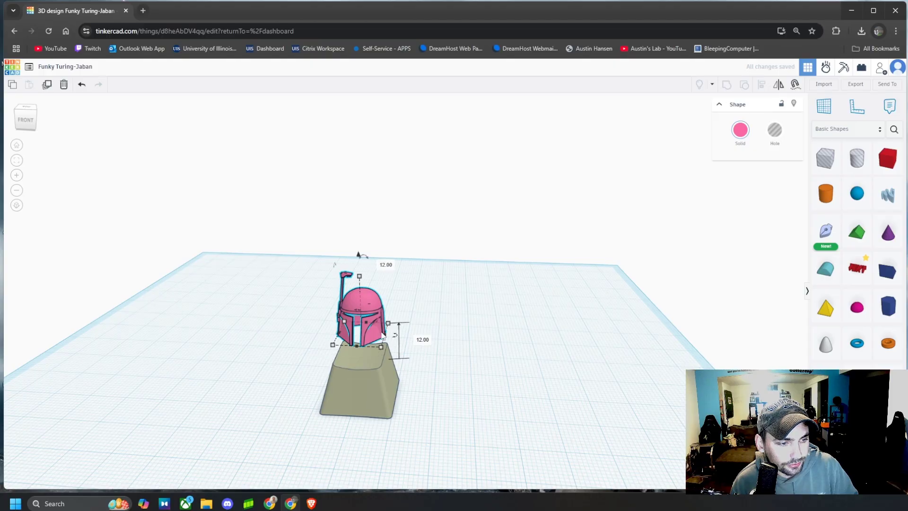
scroll(416, 332, up, 1)
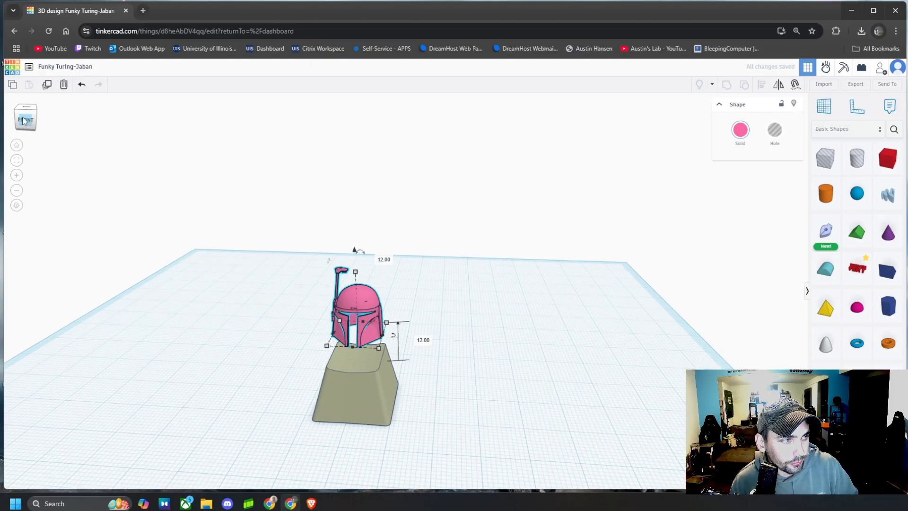
drag(22, 117, 13, 116)
Step: Slide the helmet left onto the keycap top and nudge it toward centre from the front and side
drag(327, 282, 310, 282)
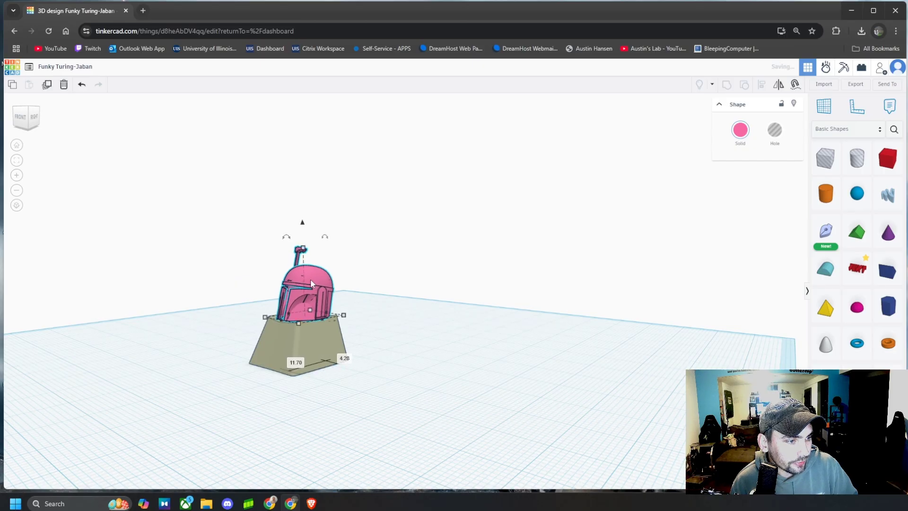
click(370, 300)
drag(21, 118, 50, 122)
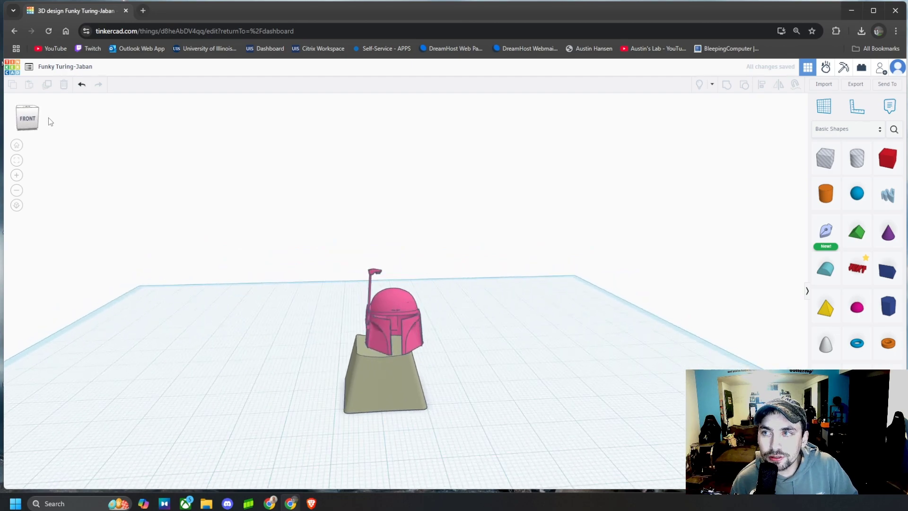
click(375, 329)
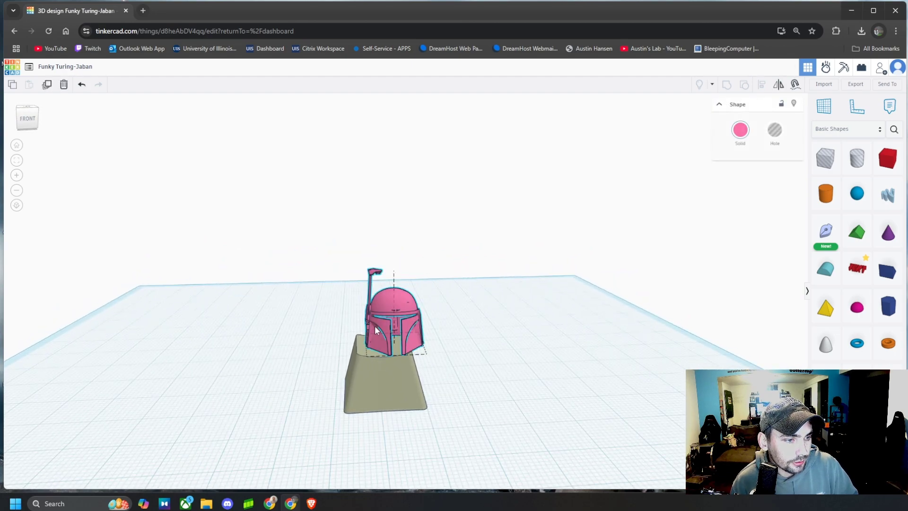
drag(376, 330, 376, 320)
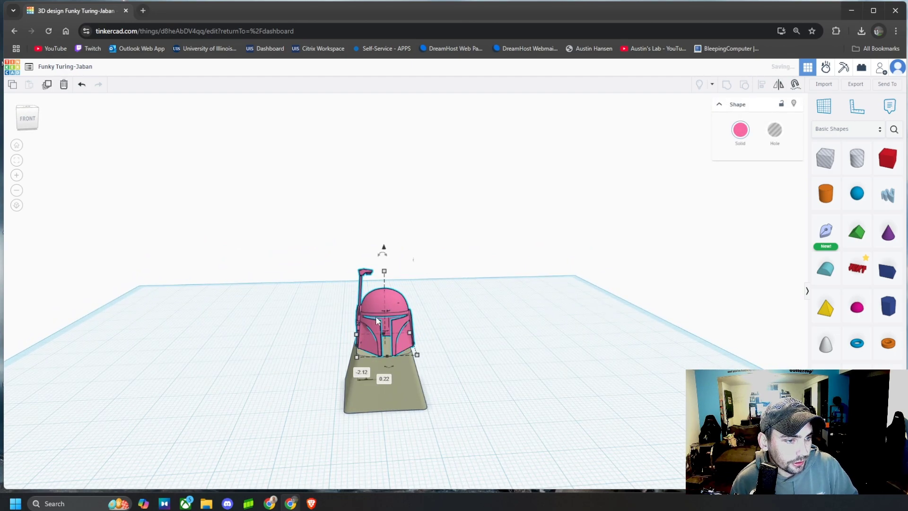
drag(27, 119, 163, 121)
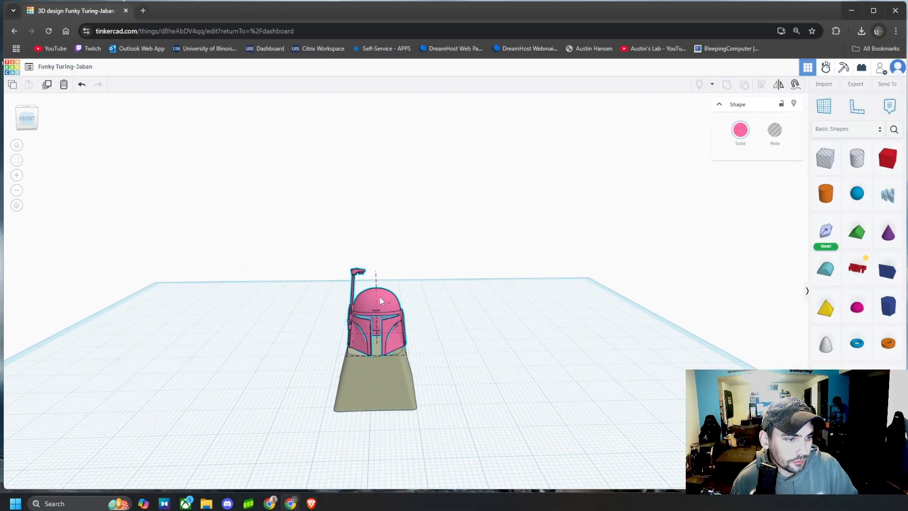
drag(380, 295, 381, 299)
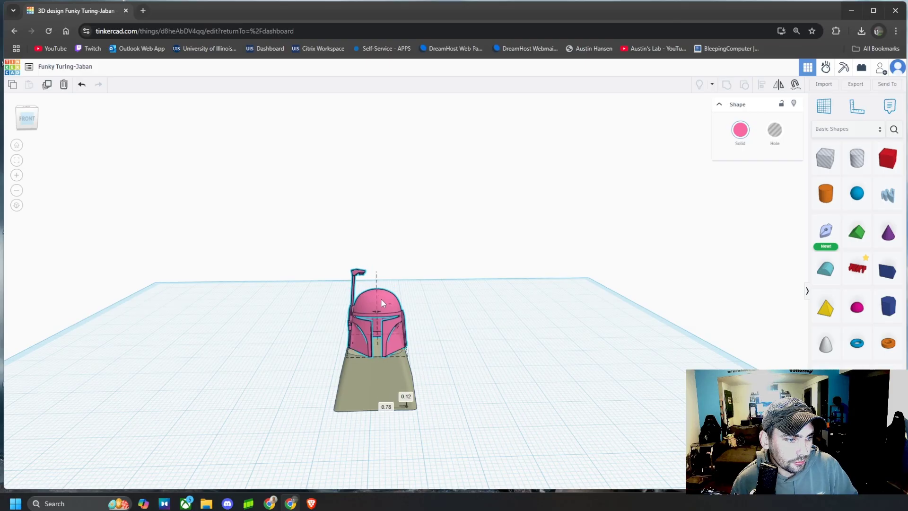
click(277, 288)
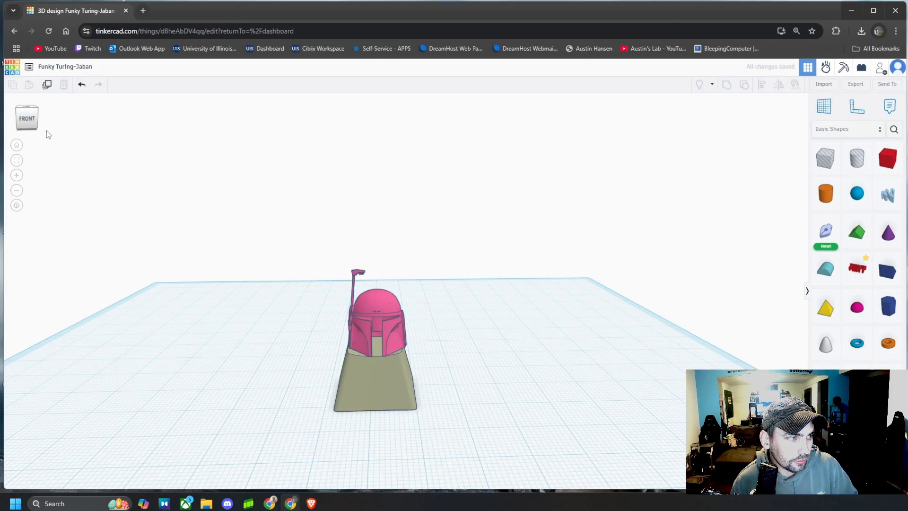
Step: Look down from above and nudge the pink helmet into its final centred spot on the keycap
scroll(152, 186, down, 5)
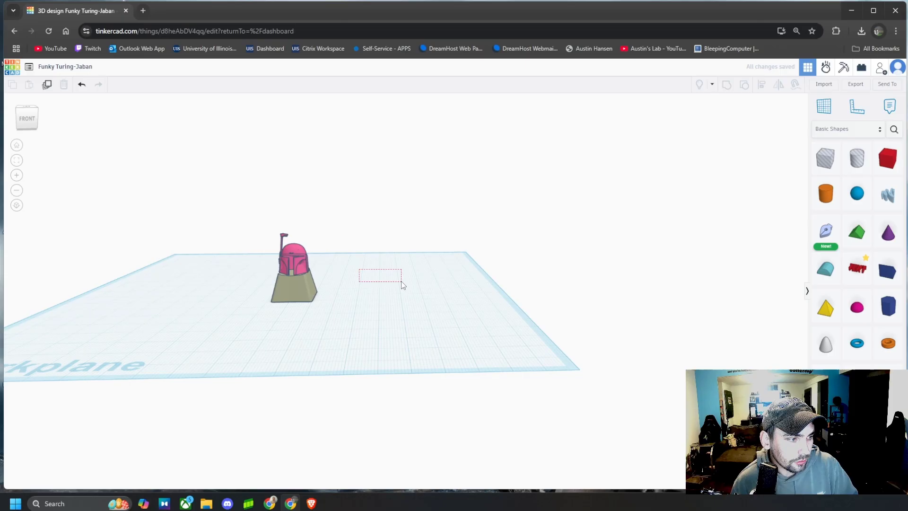
scroll(403, 290, down, 2)
drag(471, 375, 469, 374)
scroll(385, 284, up, 4)
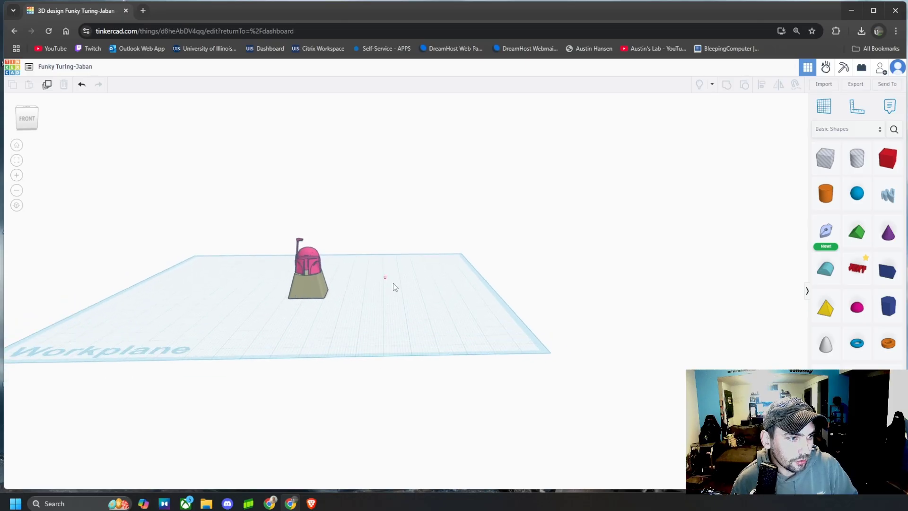
drag(36, 122, 87, 131)
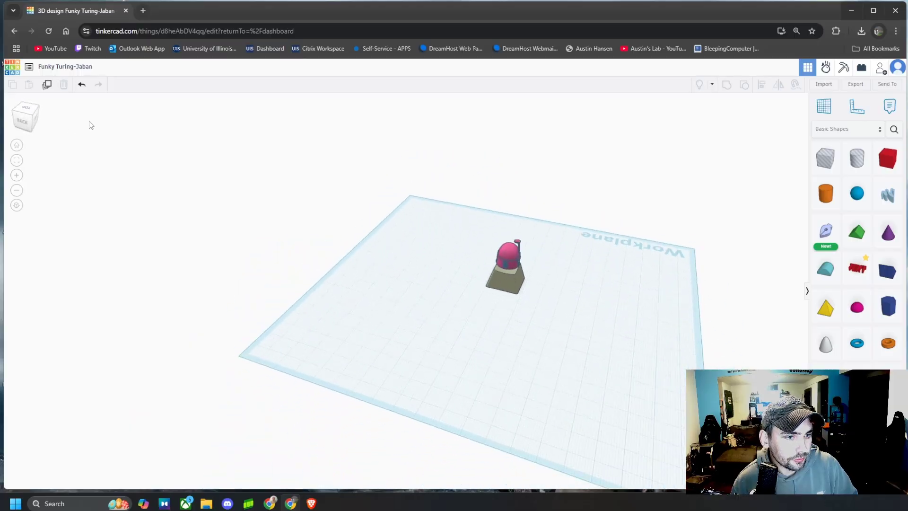
scroll(526, 270, up, 5)
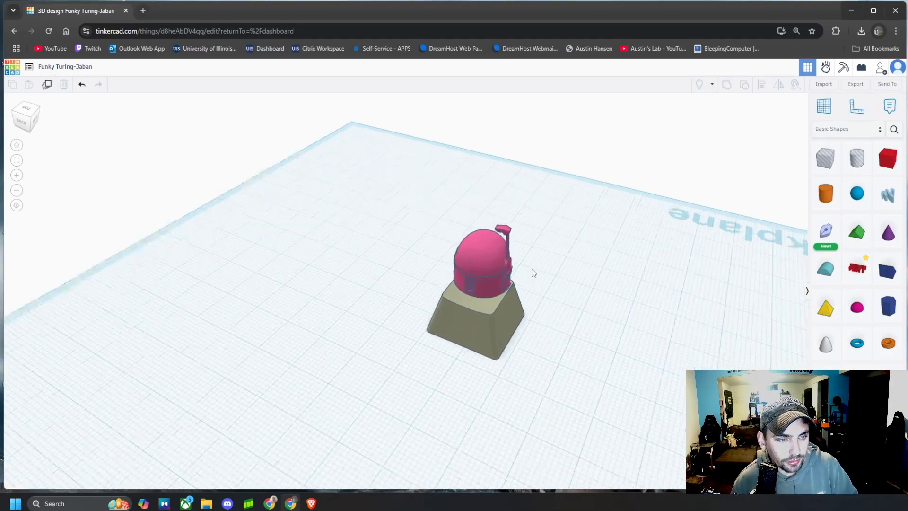
scroll(533, 273, up, 3)
click(471, 269)
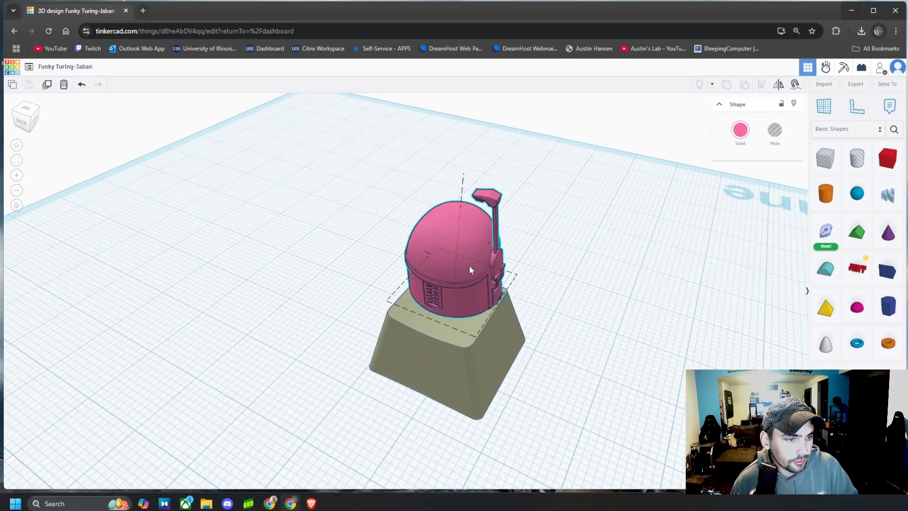
drag(469, 265, 464, 277)
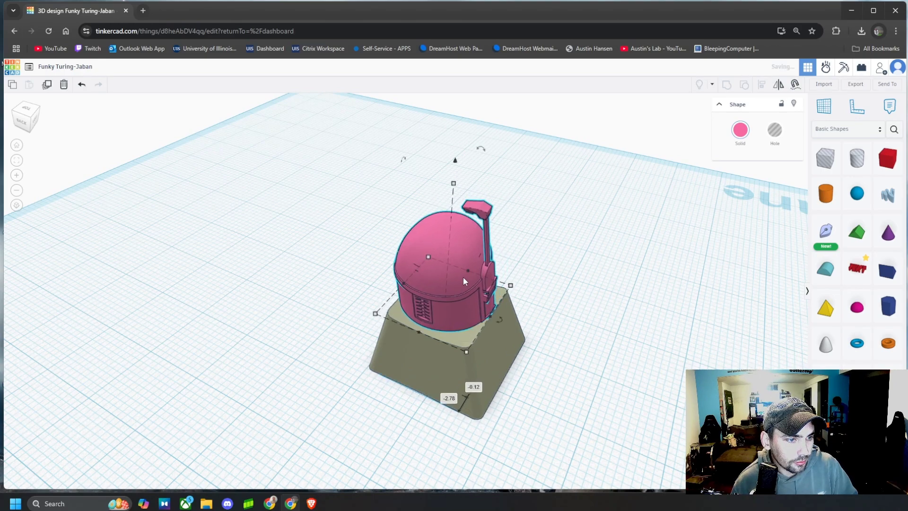
click(549, 211)
click(31, 118)
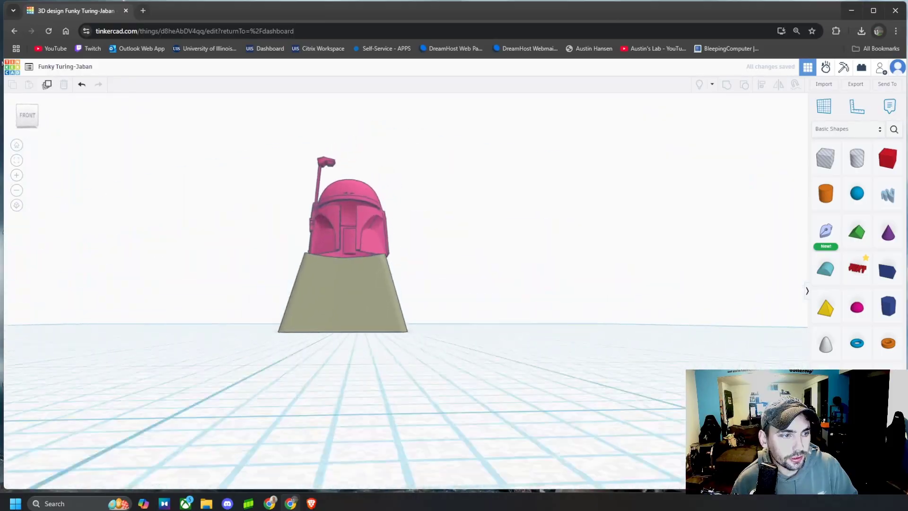
scroll(345, 262, up, 4)
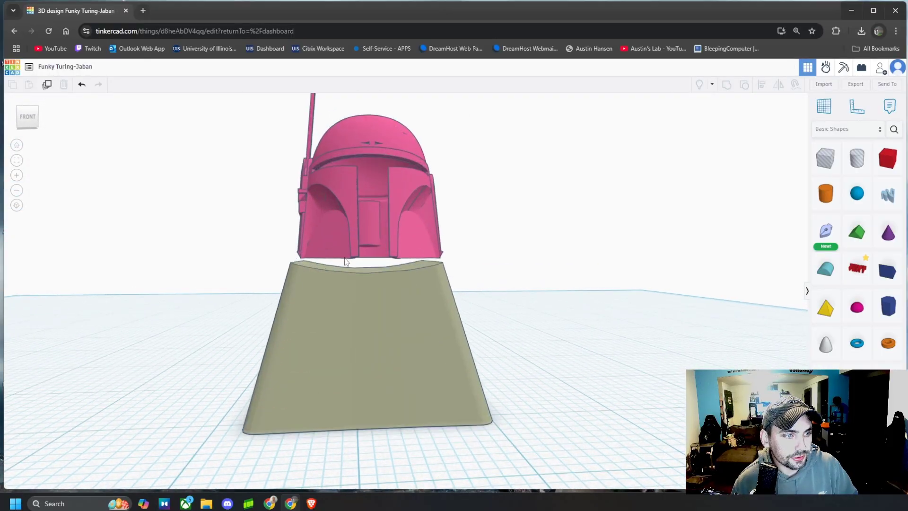
scroll(366, 267, up, 3)
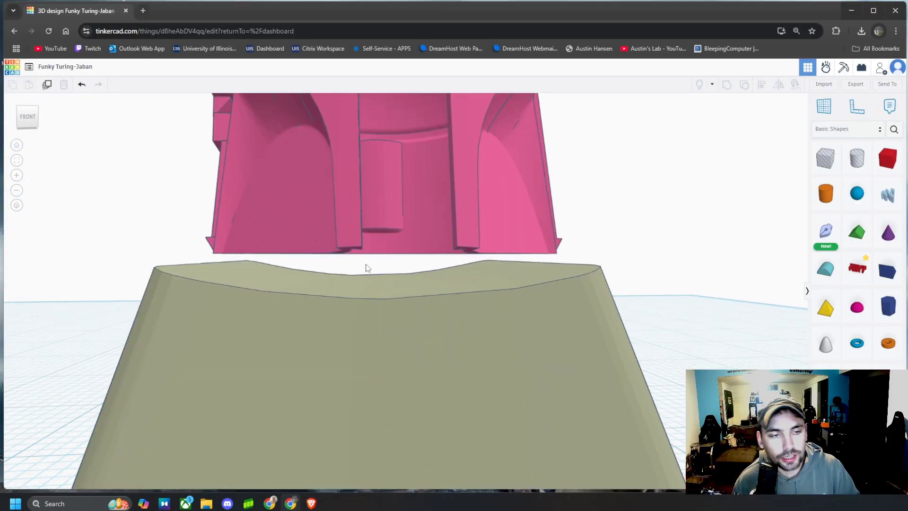
scroll(368, 268, down, 5)
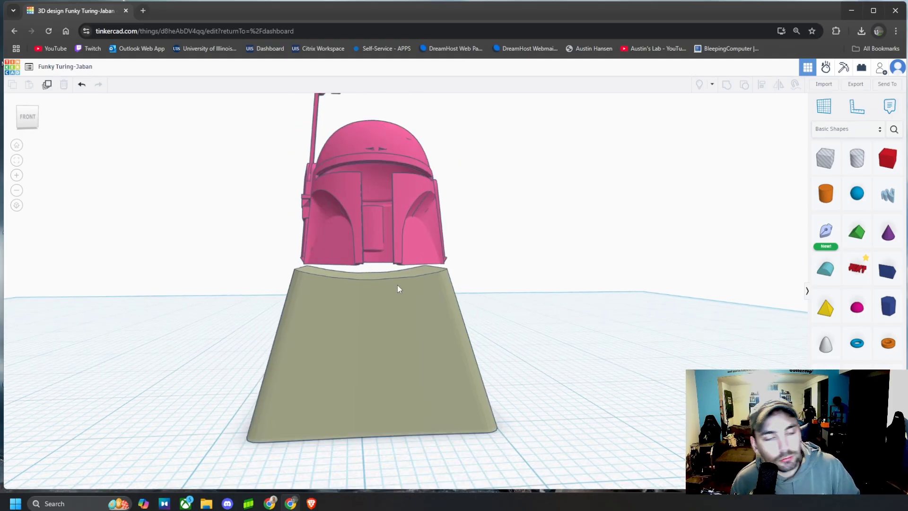
scroll(383, 284, down, 2)
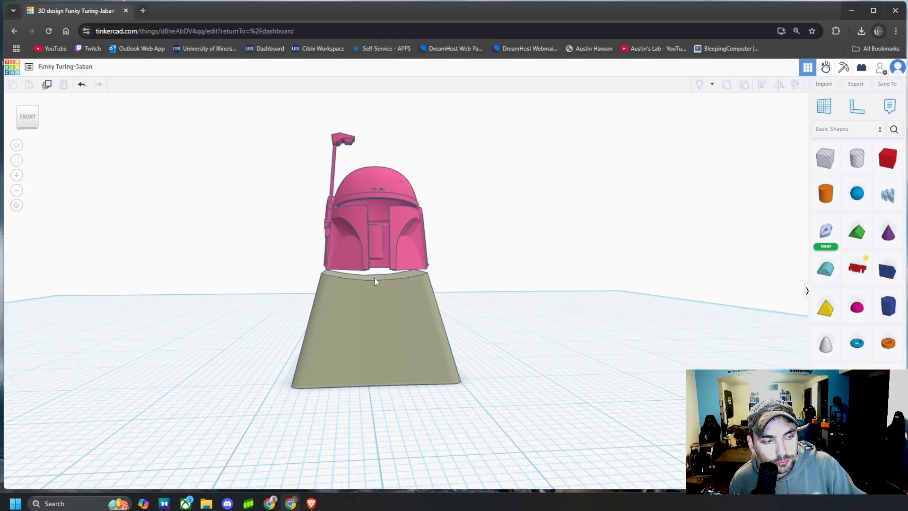
scroll(374, 278, up, 5)
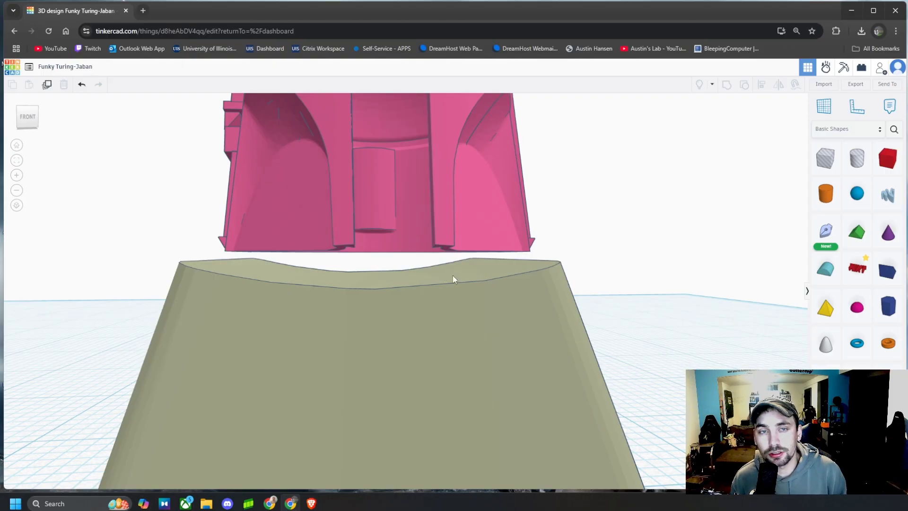
scroll(342, 259, down, 5)
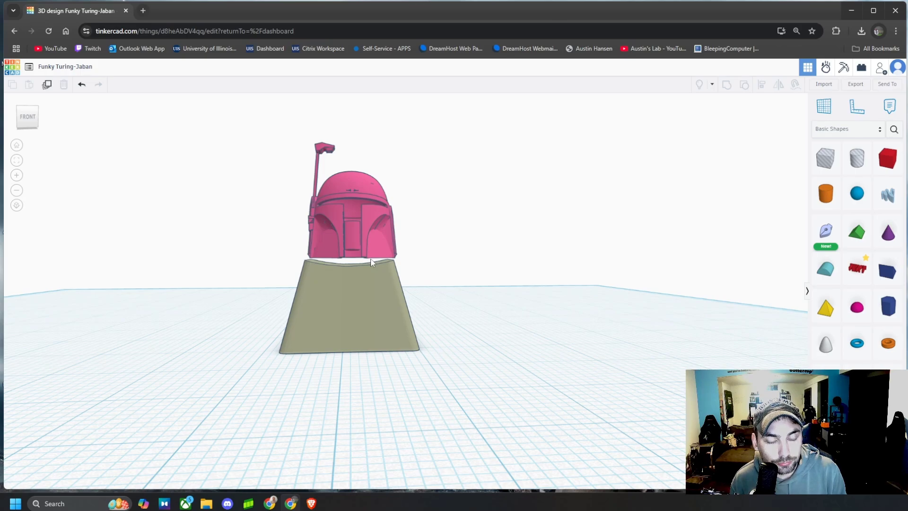
Step: Lower the pink helmet with its lift cone onto the keycap's curved top and check from the front
click(352, 238)
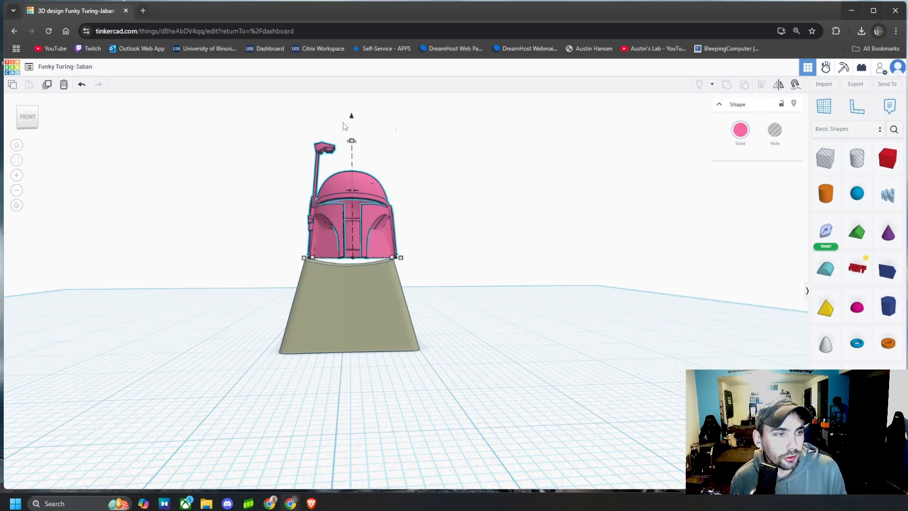
drag(352, 118, 351, 126)
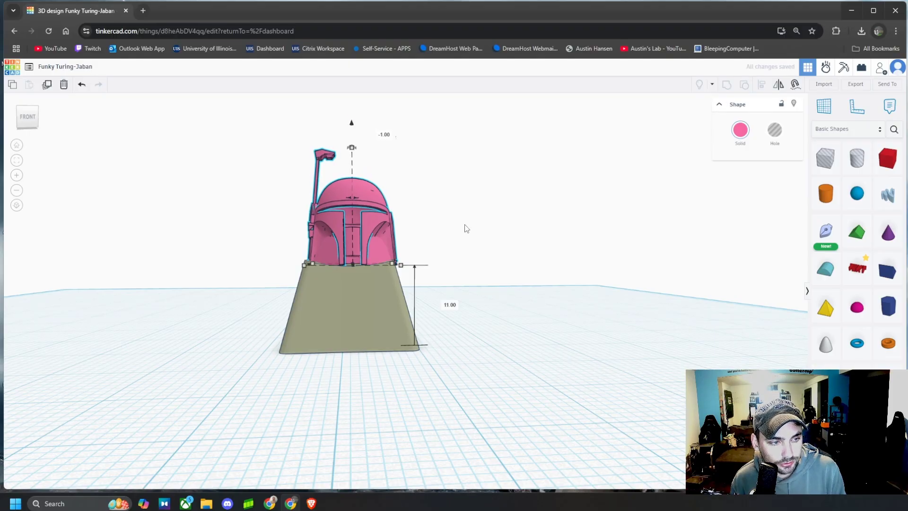
click(461, 232)
scroll(426, 249, up, 6)
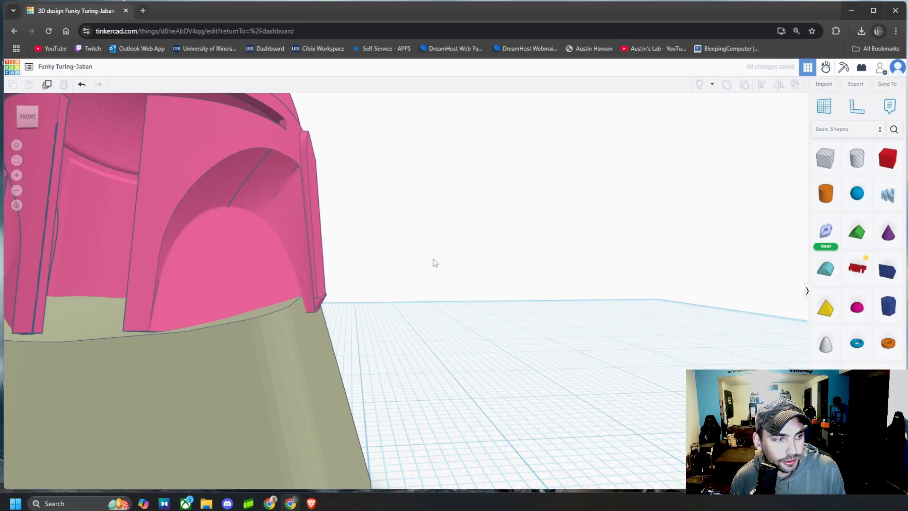
right_drag(435, 263, 592, 256)
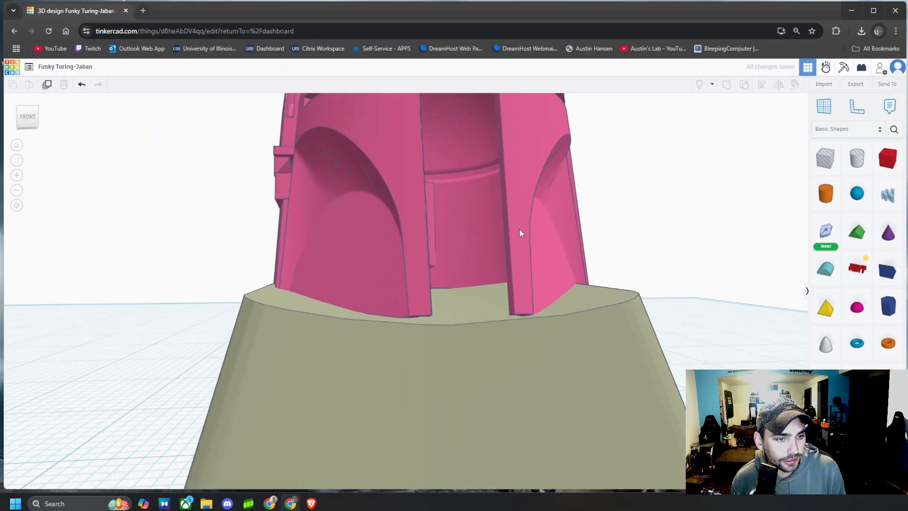
right_drag(519, 232, 618, 234)
click(444, 232)
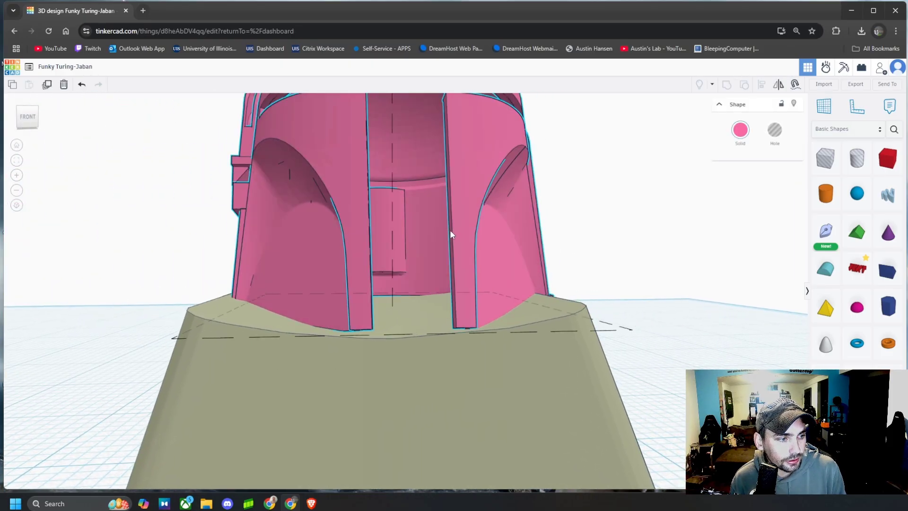
scroll(451, 231, down, 3)
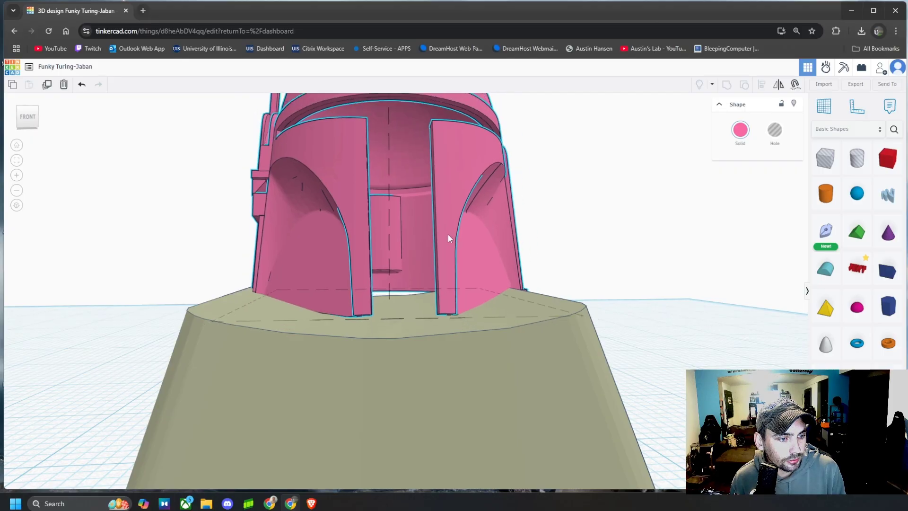
Step: Undo and redo the helmet's lowering, then reselect the helmet
key(ctrl+z)
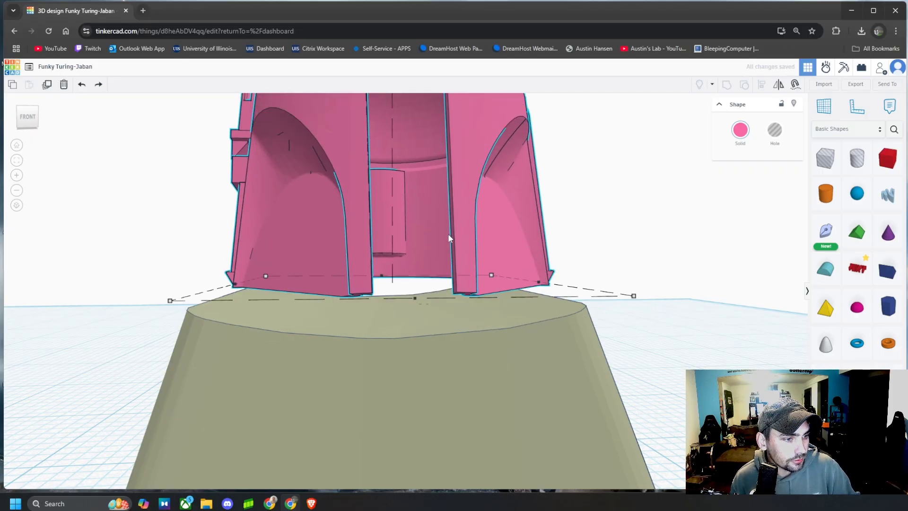
click(99, 85)
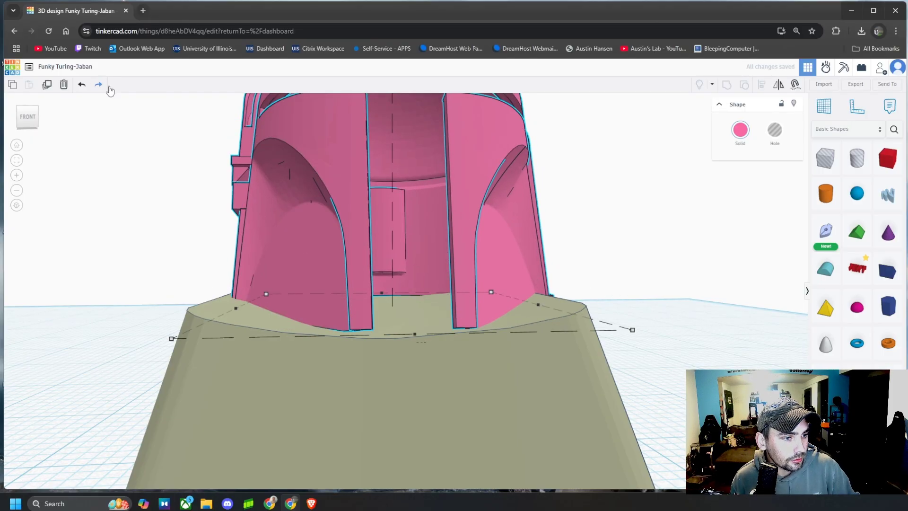
click(606, 178)
click(268, 259)
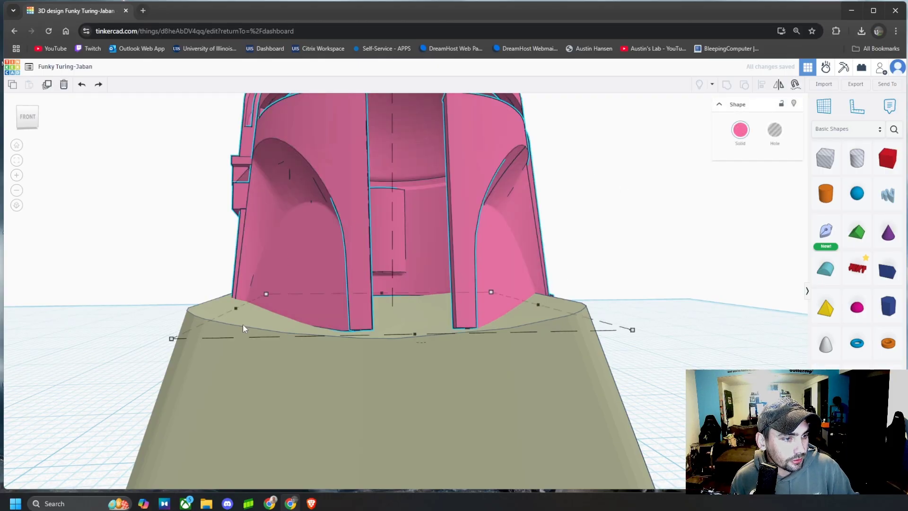
scroll(478, 280, down, 5)
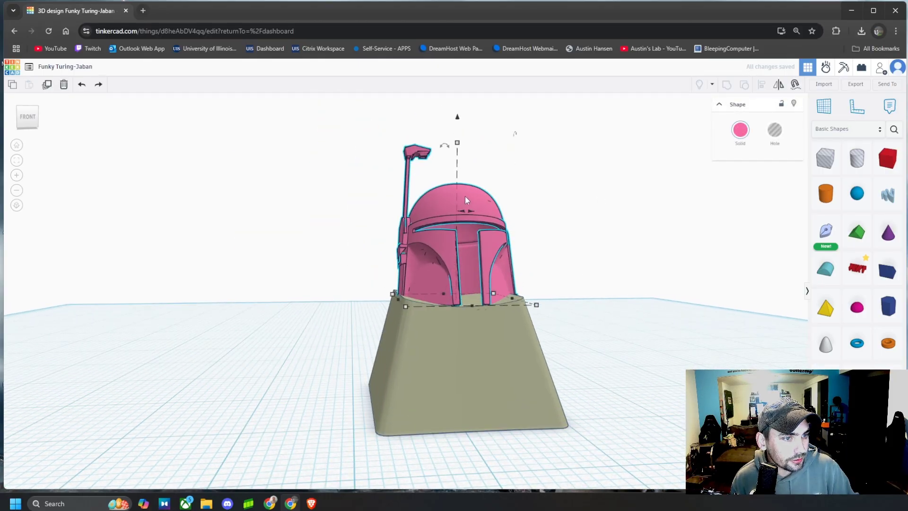
Step: Try nudging the helmet on the keycap, undo the nudge, and re-angle the view
drag(463, 203, 461, 210)
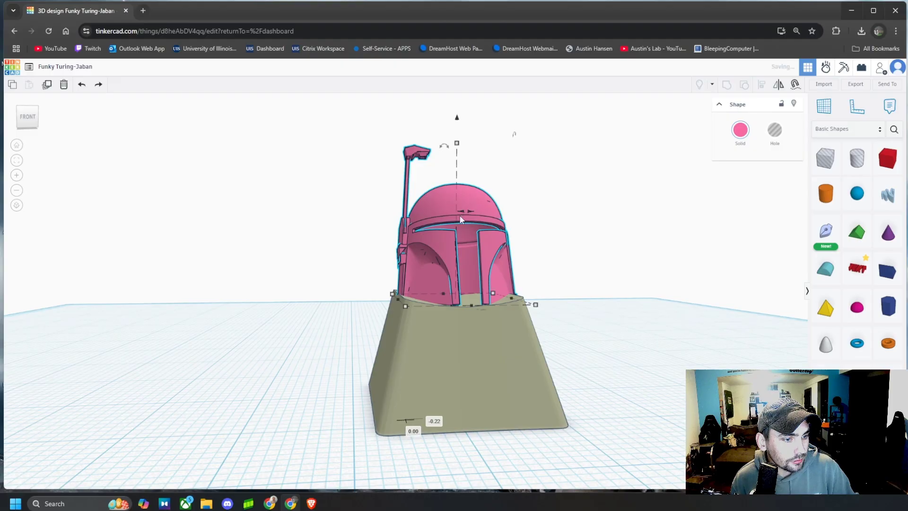
scroll(494, 257, up, 5)
click(81, 88)
scroll(121, 120, down, 6)
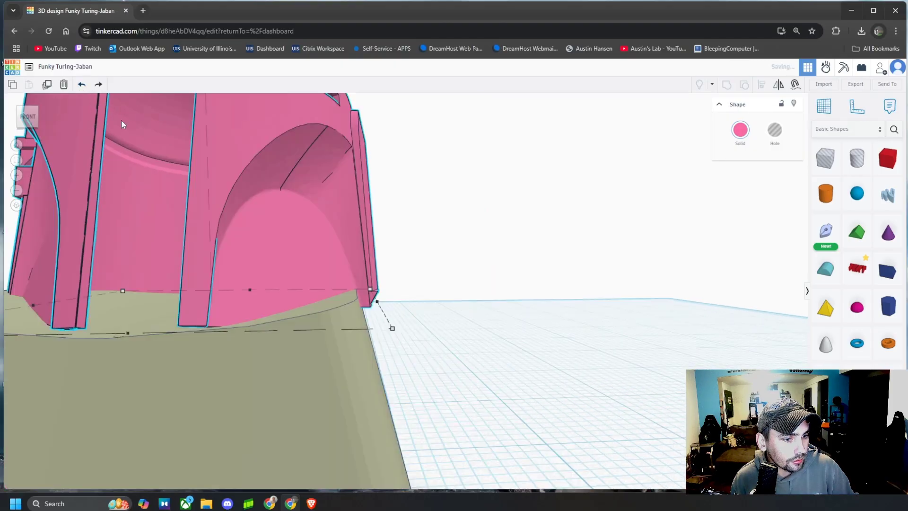
scroll(296, 239, up, 3)
scroll(491, 292, down, 5)
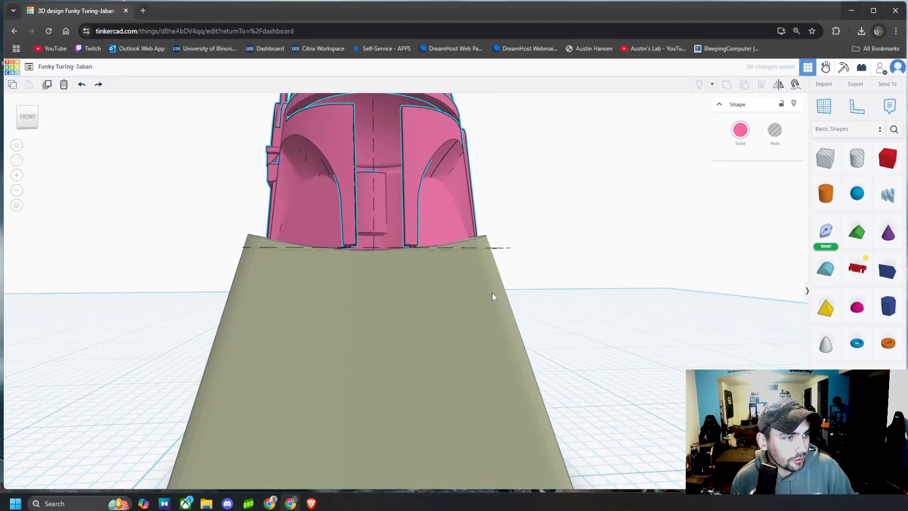
right_drag(594, 329, 560, 348)
scroll(472, 287, up, 2)
scroll(472, 287, up, 1)
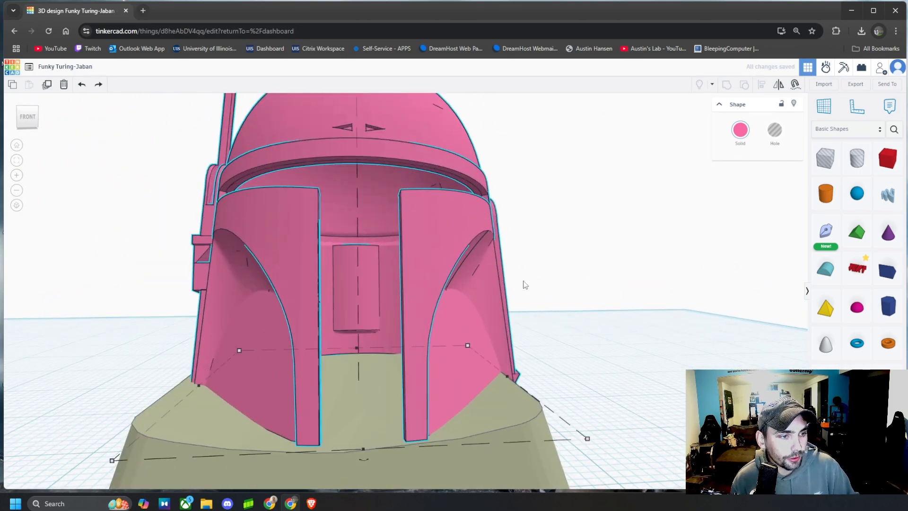
scroll(585, 273, down, 4)
Step: Reduce the helmet's height from 17.00 to 16.00 and check how it sinks into the keycap
scroll(510, 305, up, 5)
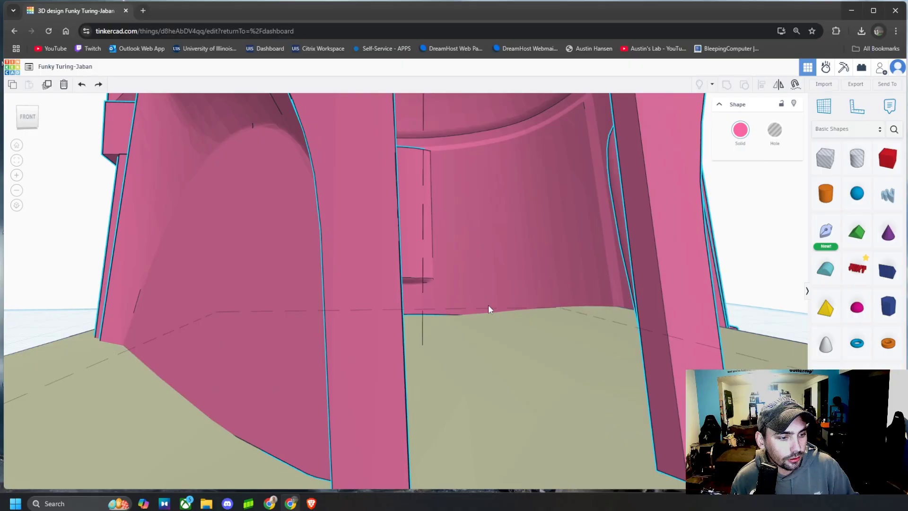
right_drag(488, 310, 448, 275)
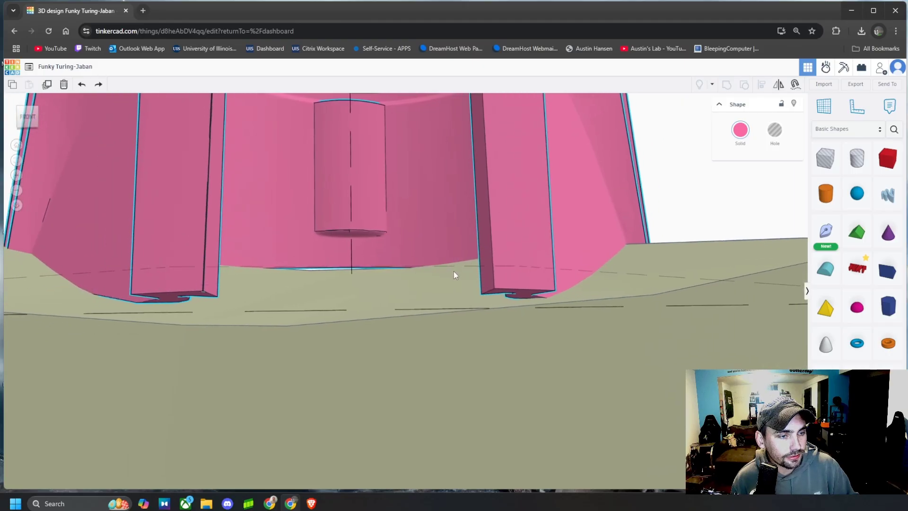
scroll(453, 271, down, 5)
scroll(376, 287, down, 3)
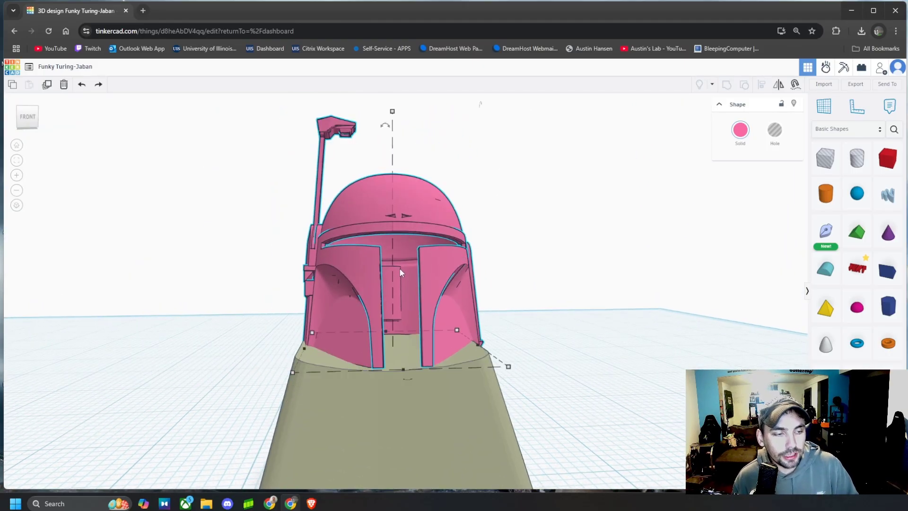
scroll(408, 287, up, 3)
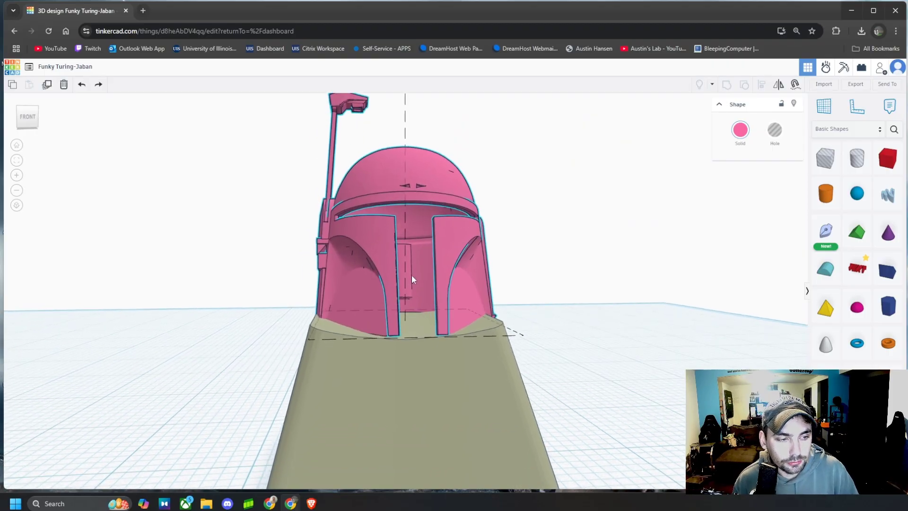
right_drag(413, 269, 417, 194)
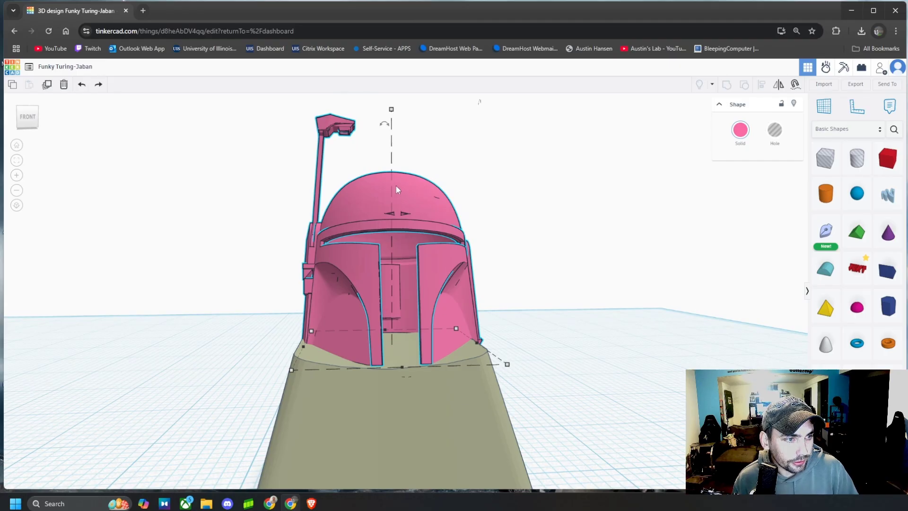
scroll(393, 191, down, 3)
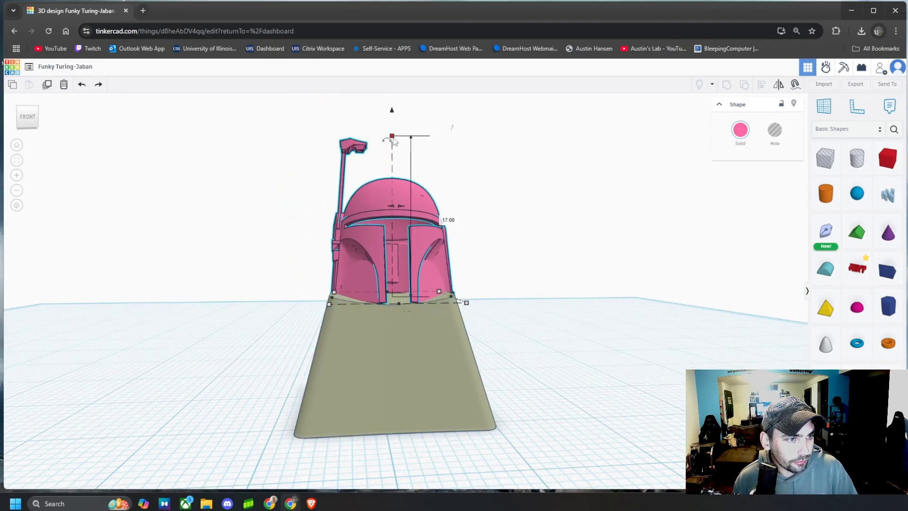
drag(393, 142, 392, 144)
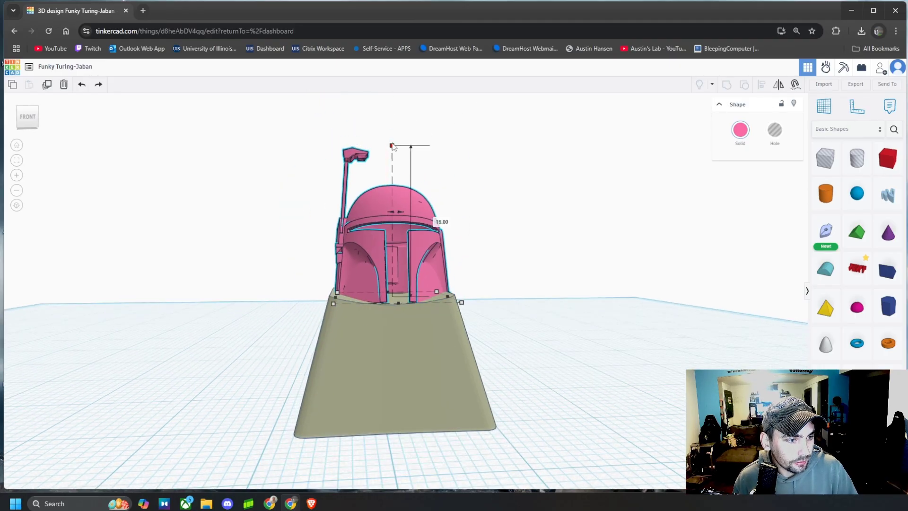
click(492, 207)
scroll(422, 283, up, 5)
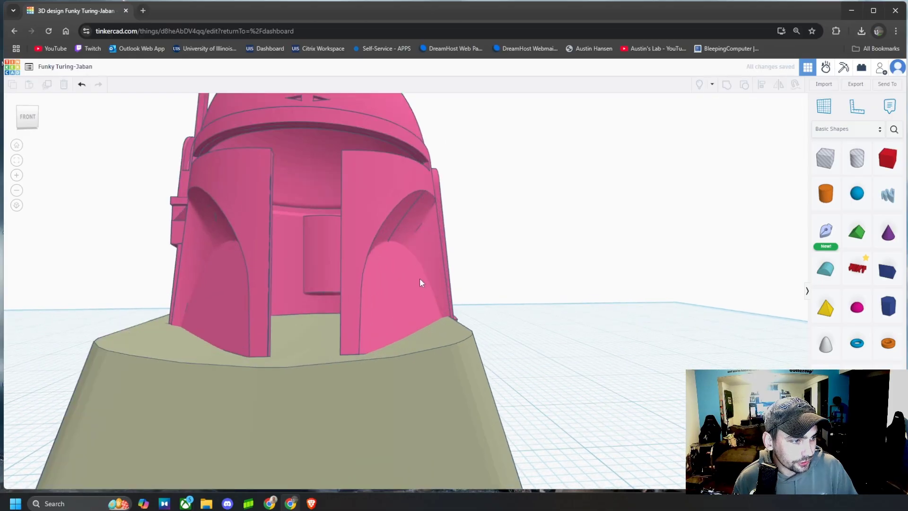
click(419, 279)
scroll(492, 274, down, 5)
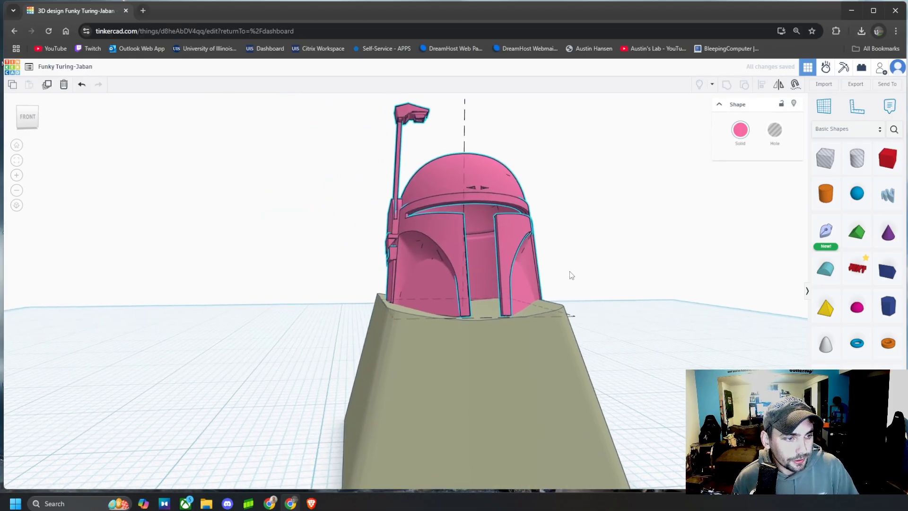
scroll(571, 276, down, 6)
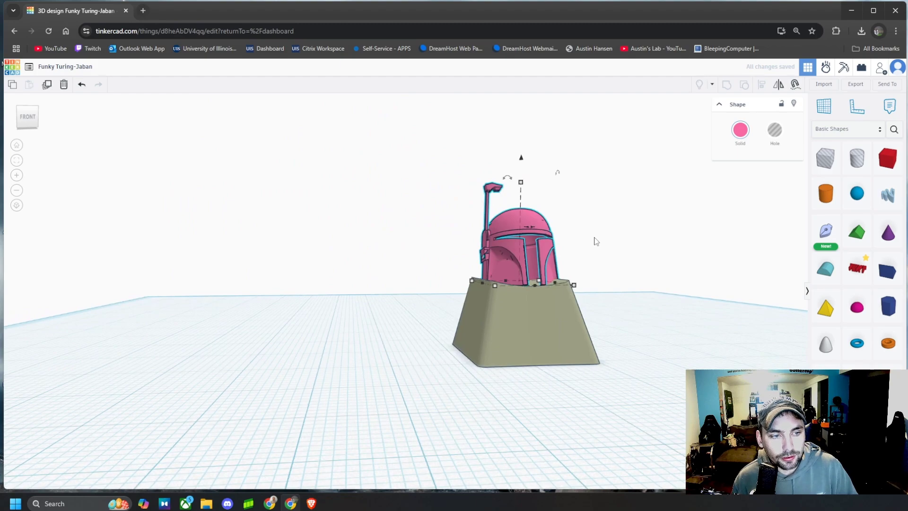
right_drag(596, 241, 504, 248)
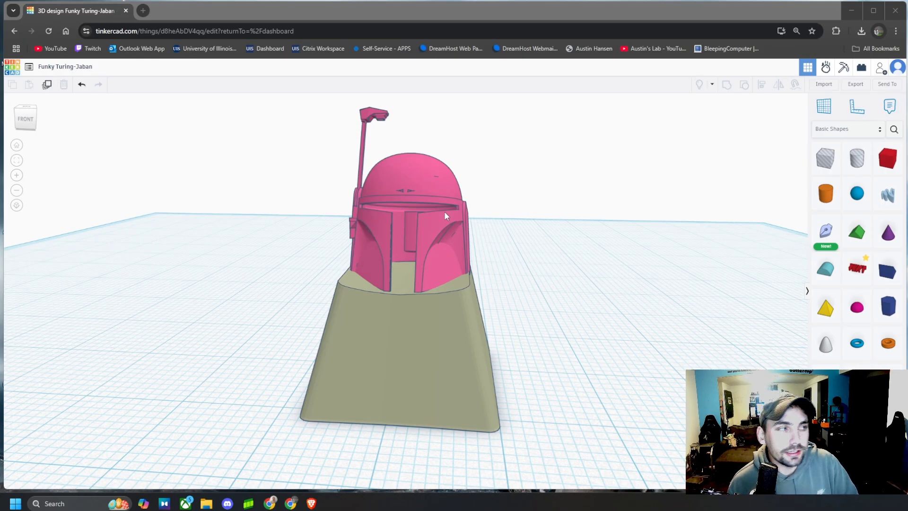
click(857, 85)
click(530, 176)
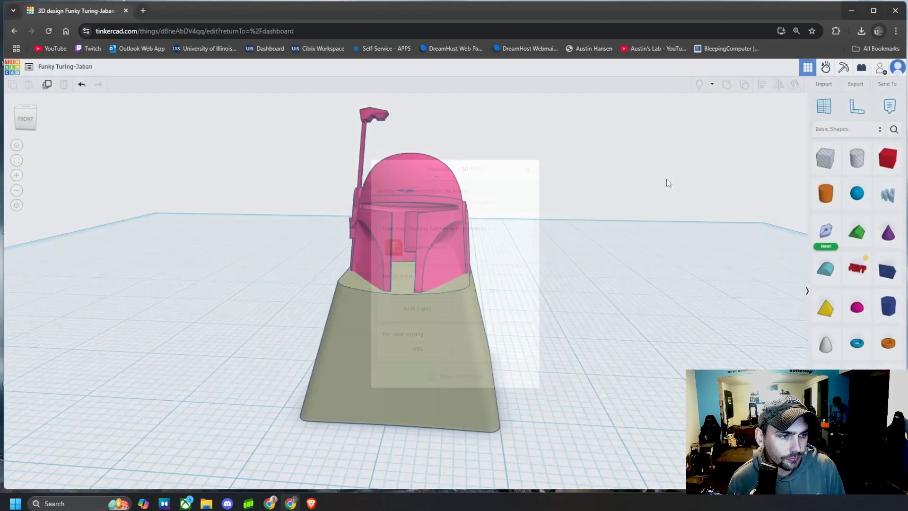
click(437, 346)
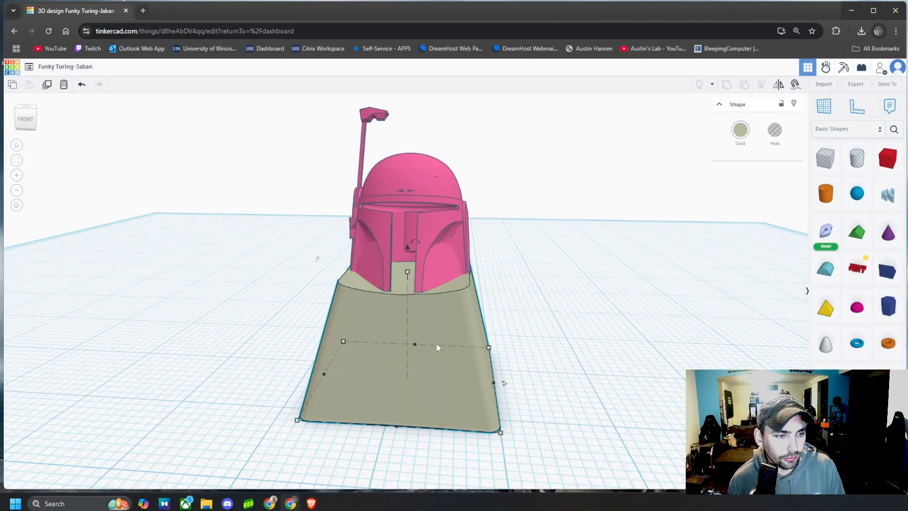
click(400, 171)
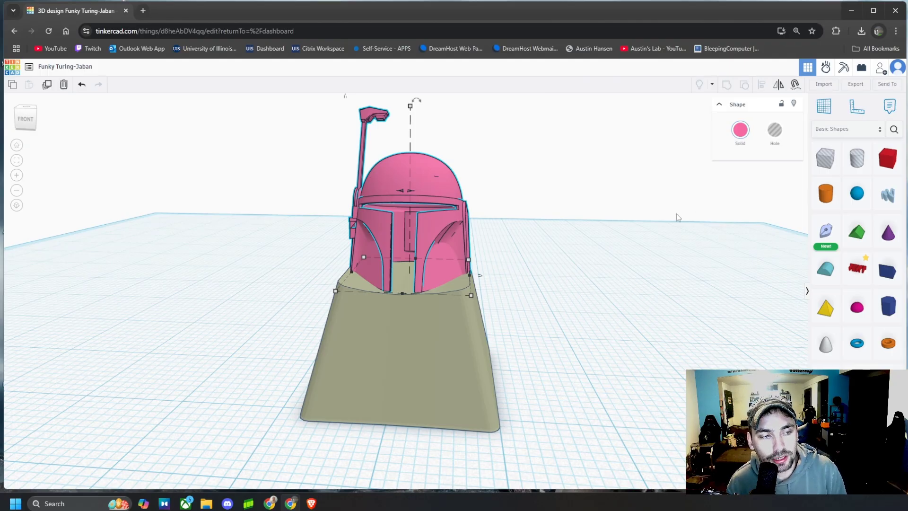
drag(610, 422, 315, 144)
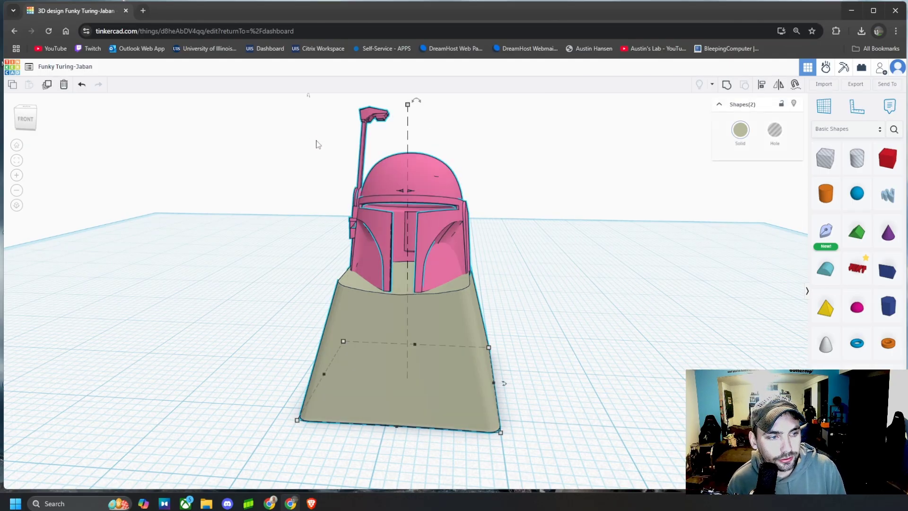
Step: With nothing selected, export the whole helmet-on-keycap design as .STL, then open File Explorer
click(672, 352)
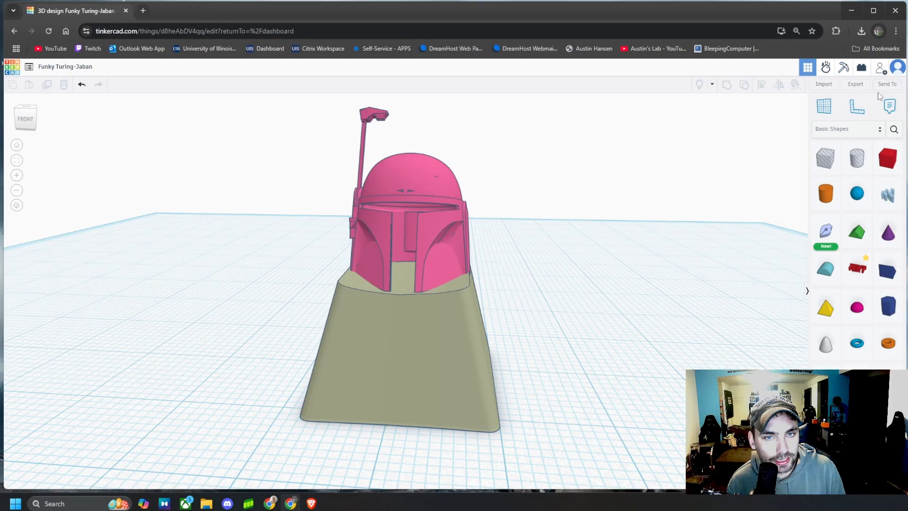
click(856, 85)
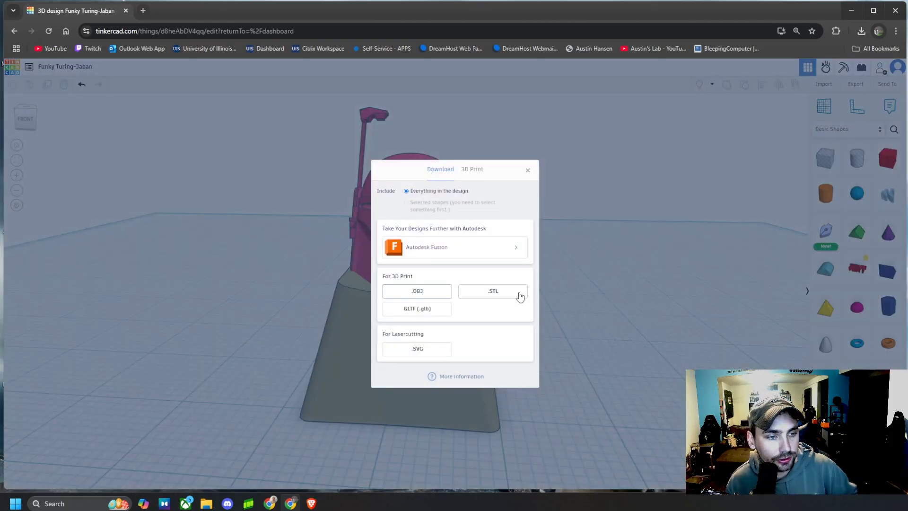
click(487, 294)
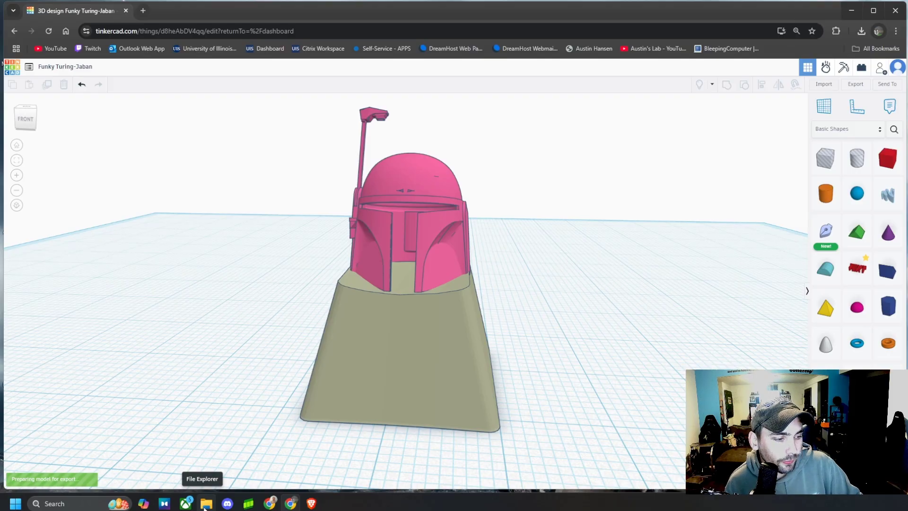
click(205, 504)
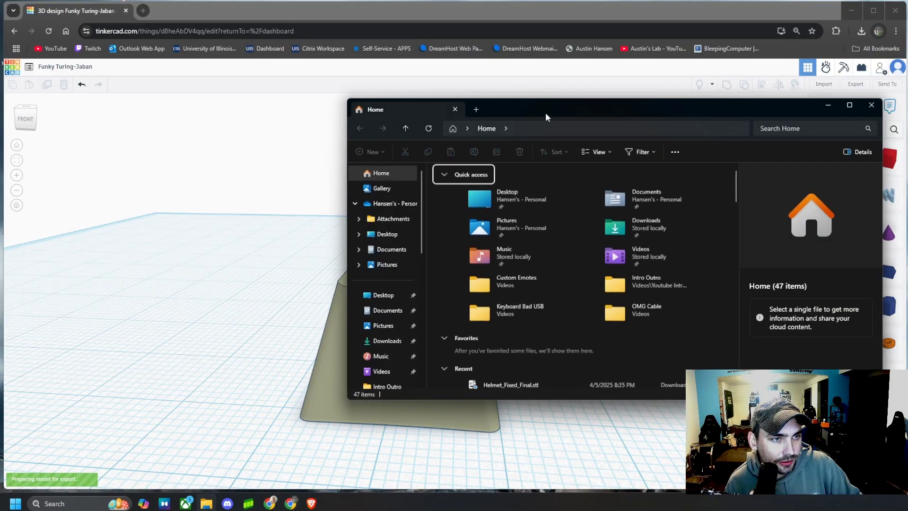
Step: Refresh the Downloads folder and select the new Funky Turing-Jaban.stl file
drag(546, 117, 504, 122)
click(345, 345)
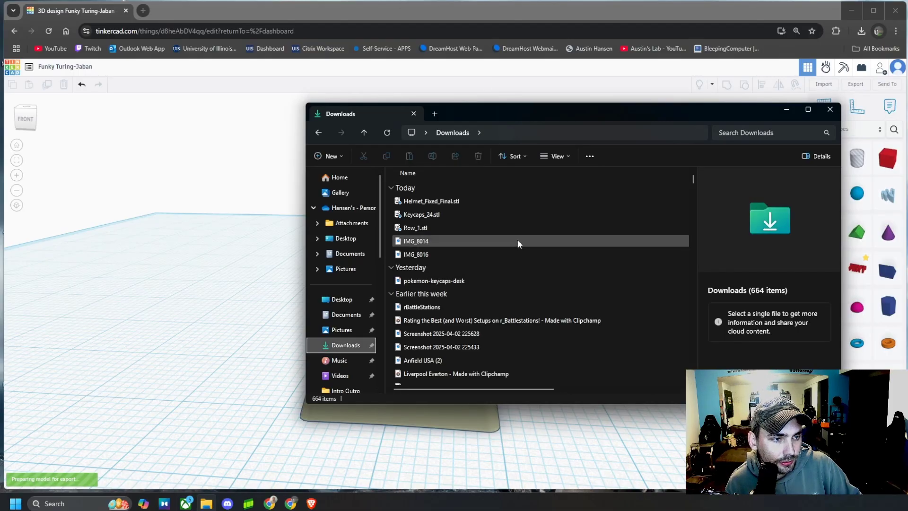
drag(580, 112, 569, 115)
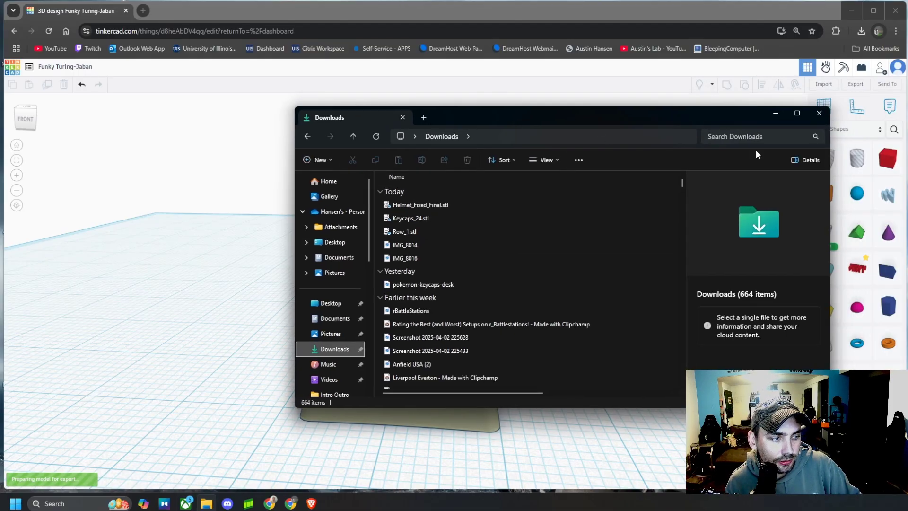
click(775, 113)
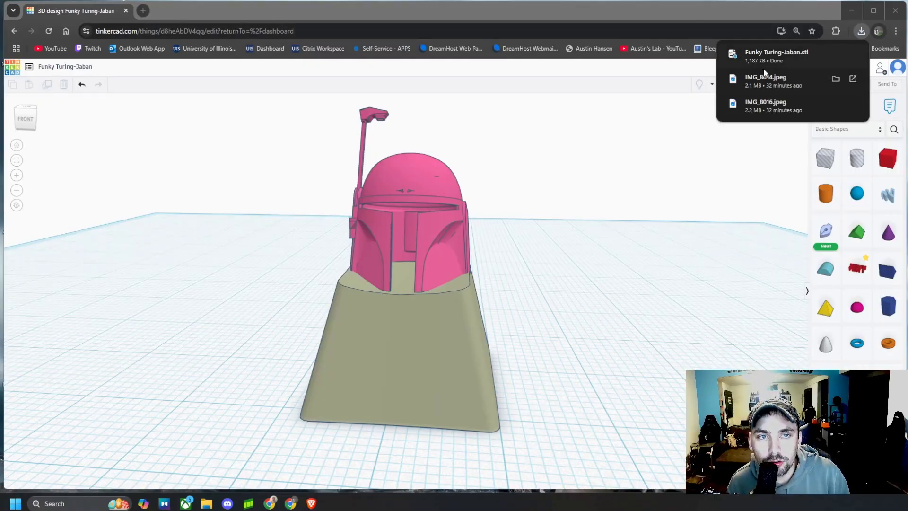
click(206, 503)
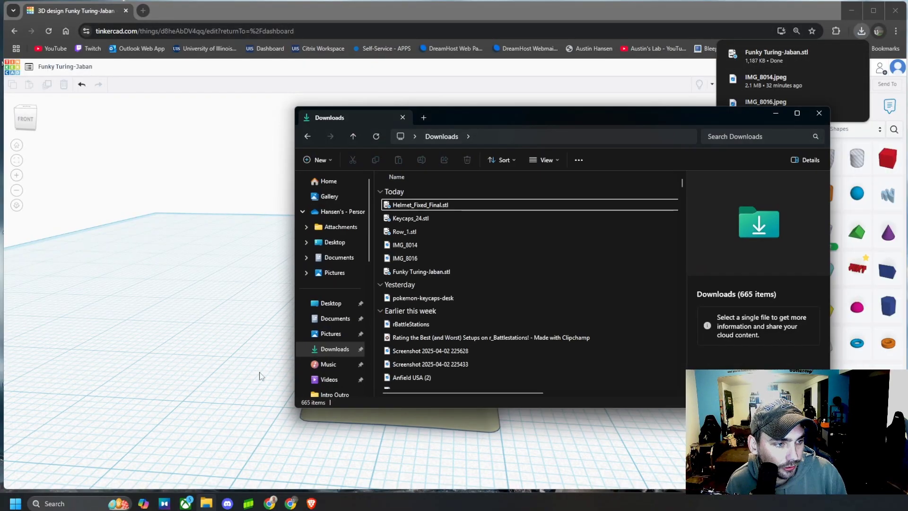
click(377, 136)
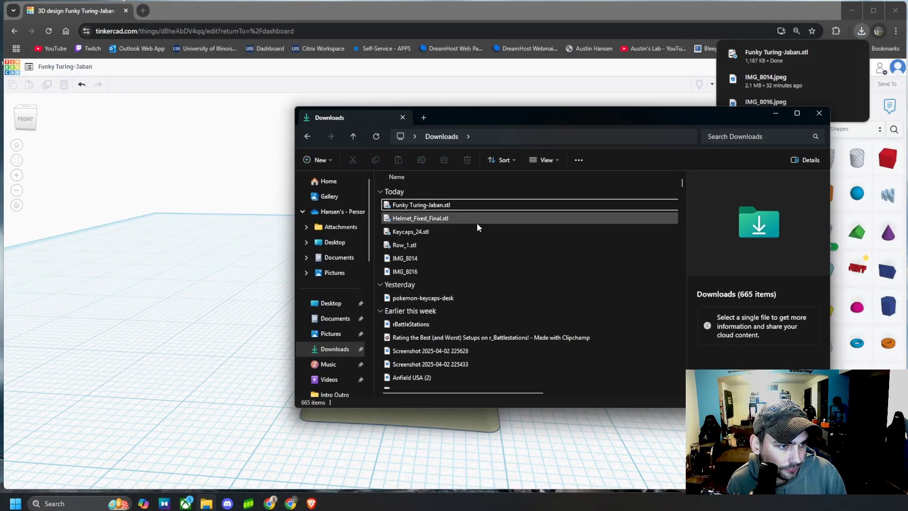
click(456, 208)
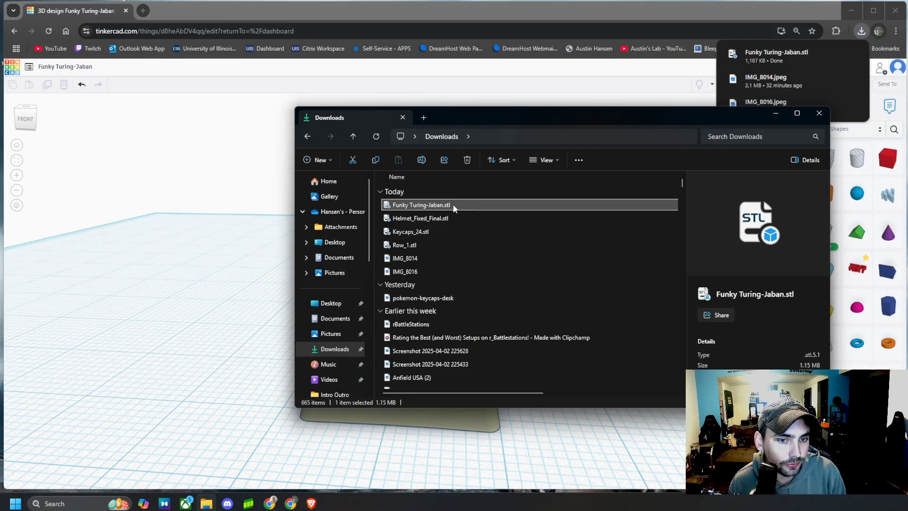
drag(524, 114, 443, 121)
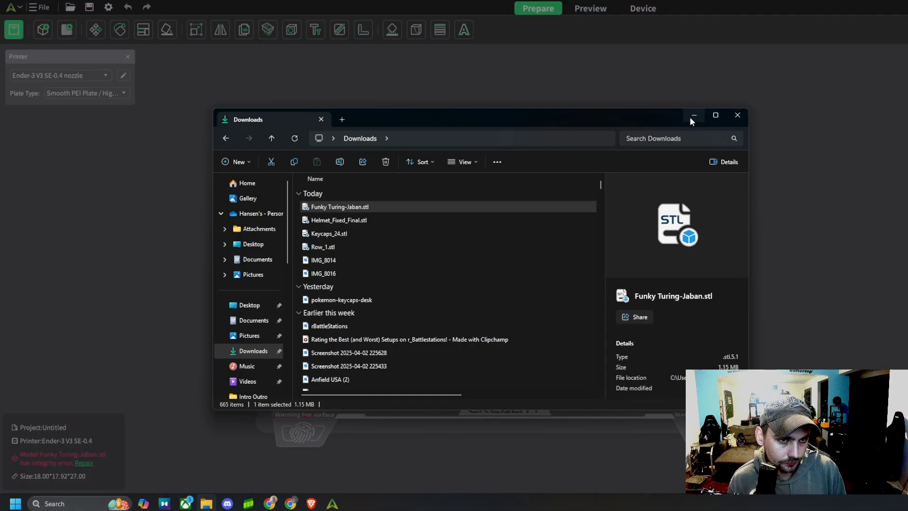
Step: Accept reopening the temporary file in Creality Print, recentre the plate view, and slice with Ctrl+R
click(690, 116)
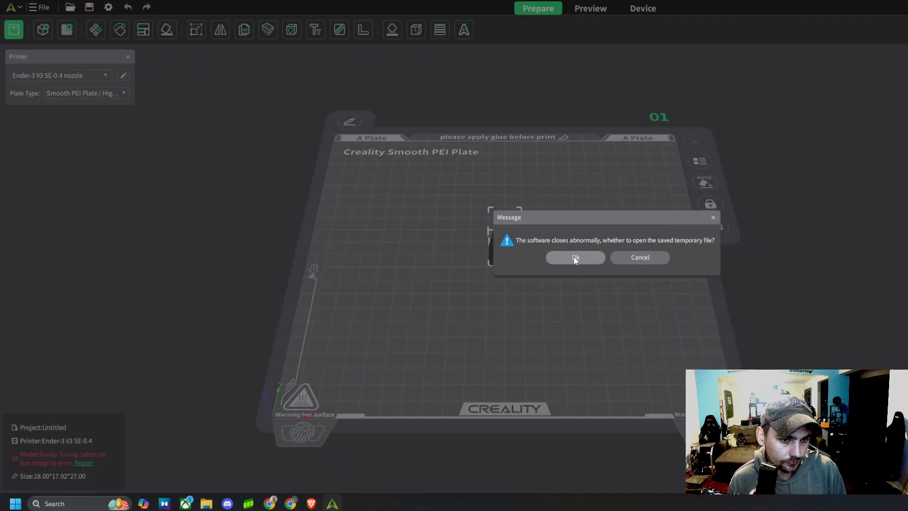
click(587, 262)
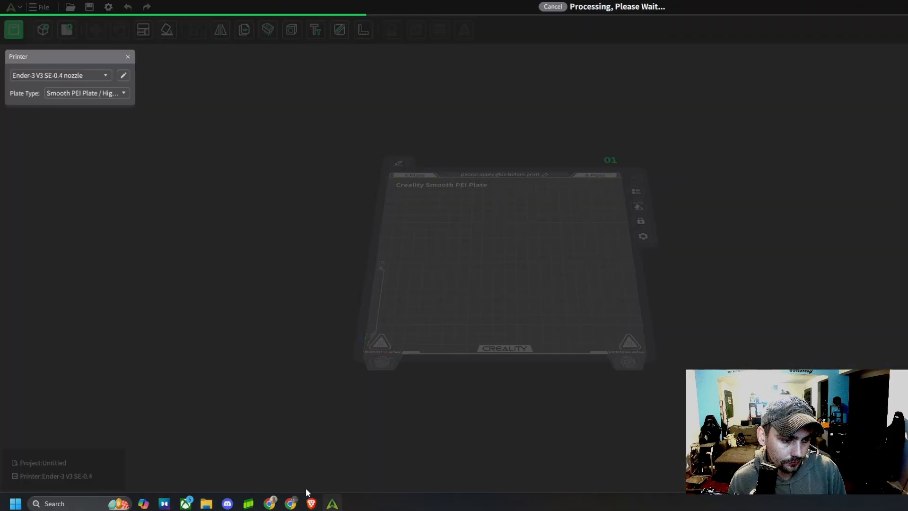
scroll(536, 235, up, 6)
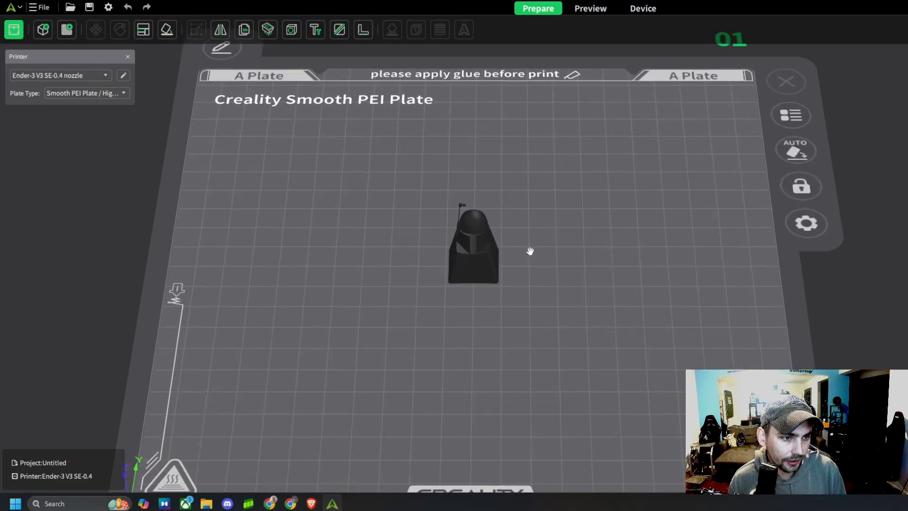
scroll(516, 212, up, 5)
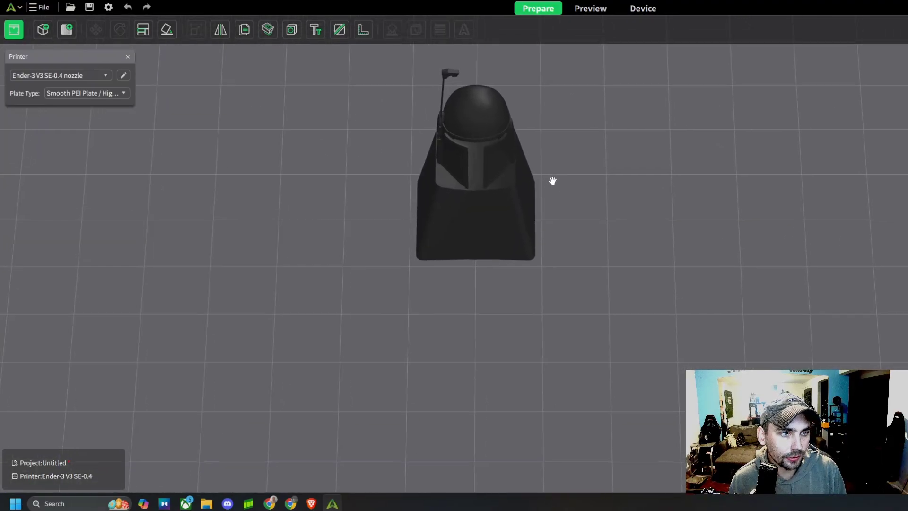
scroll(526, 203, down, 8)
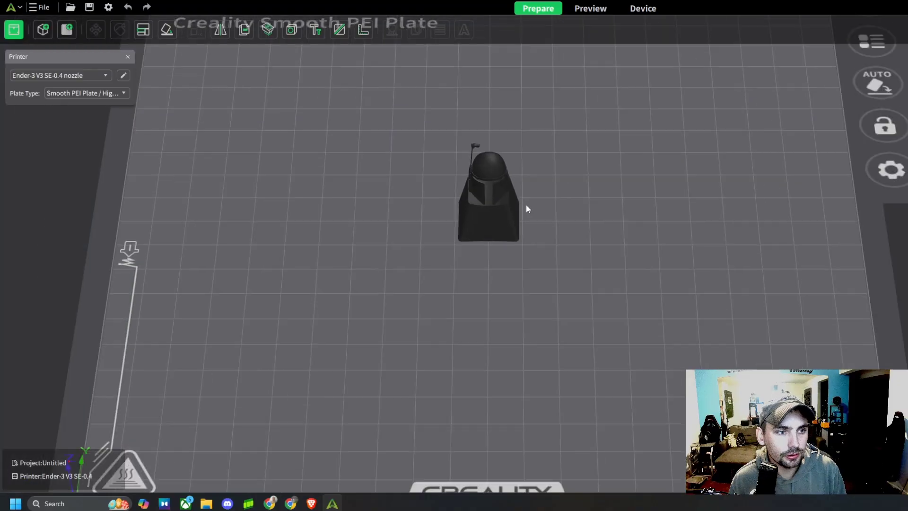
middle_drag(535, 202, 521, 245)
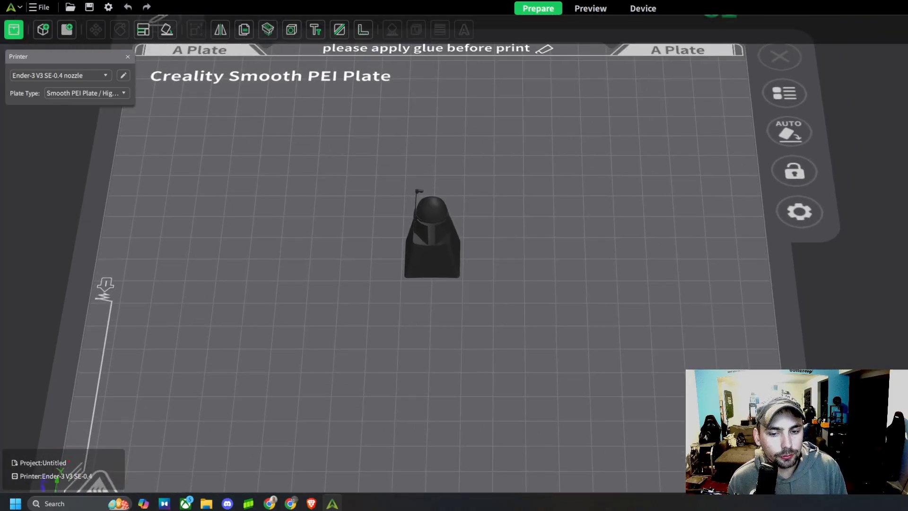
key(ctrl+r)
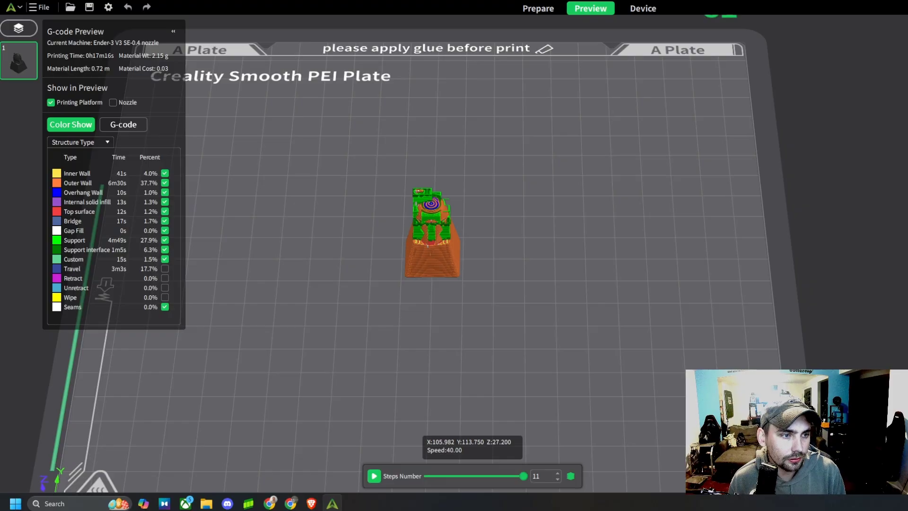
Step: Pan, orbit and zoom the sliced helmet keycap's toolpath preview to inspect it from several angles
scroll(455, 214, up, 6)
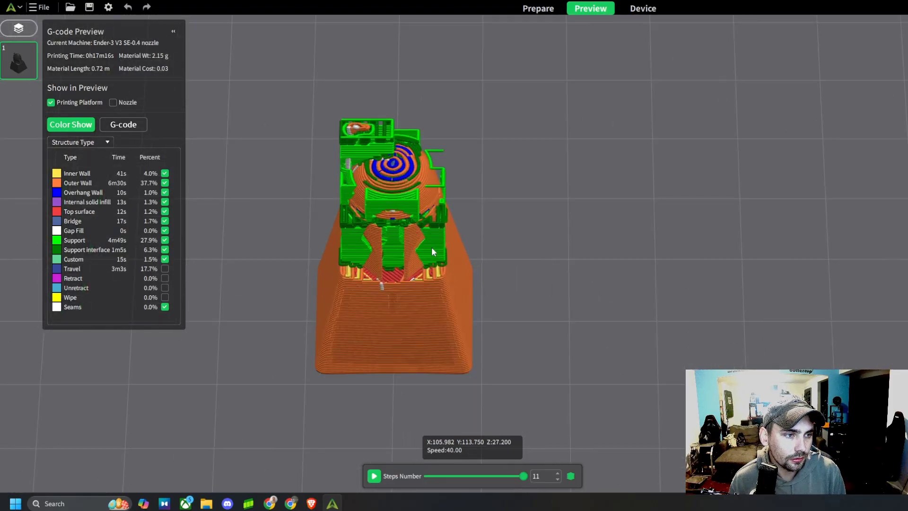
middle_drag(416, 244, 450, 242)
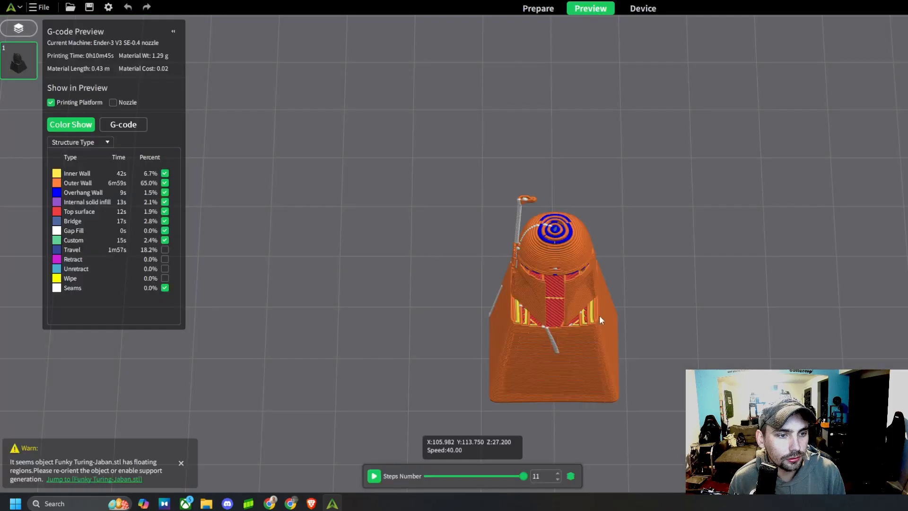
drag(598, 315, 546, 221)
scroll(508, 213, up, 2)
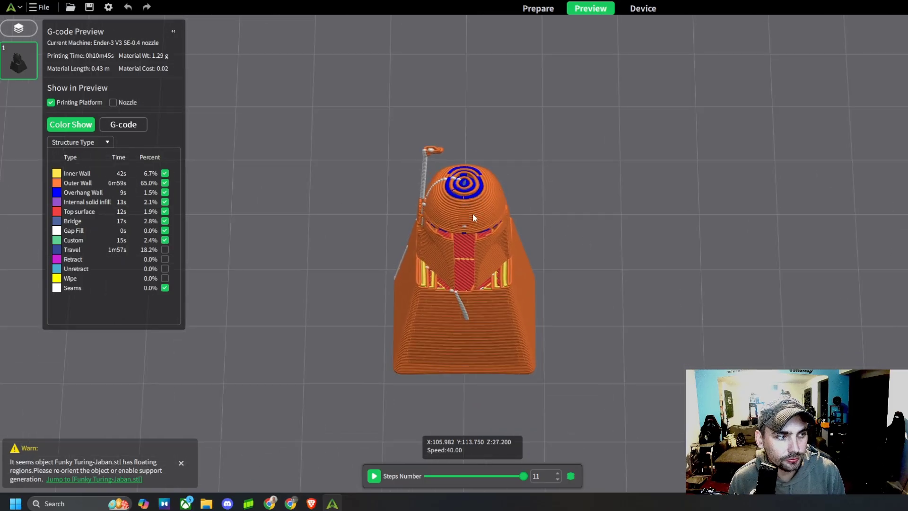
middle_drag(660, 307, 561, 257)
scroll(595, 265, down, 3)
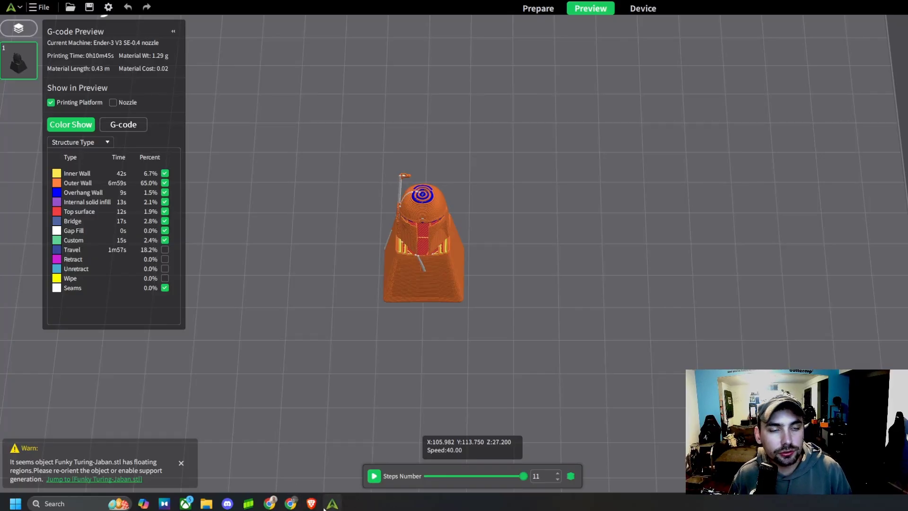
Step: Bring up the browser and compare the Keycap set and Plain Keycap pages, selecting each designer's name
mouse_move(315, 505)
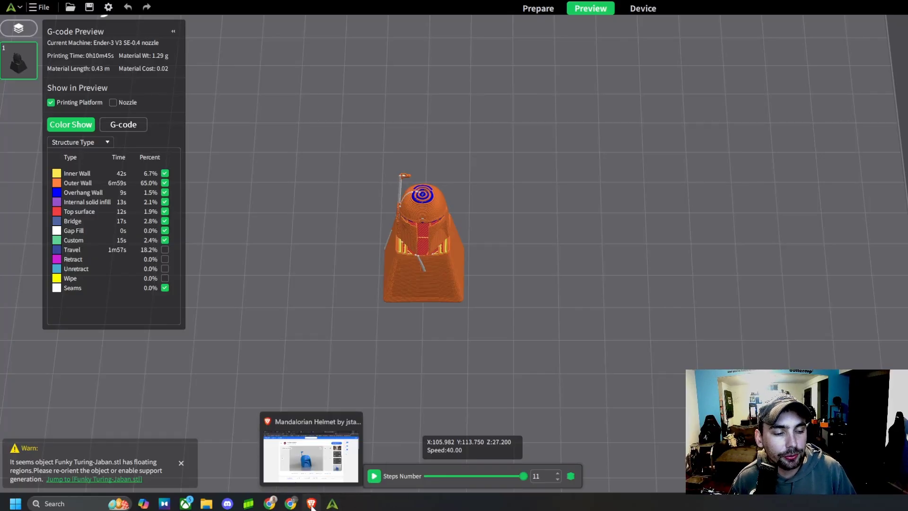
click(312, 505)
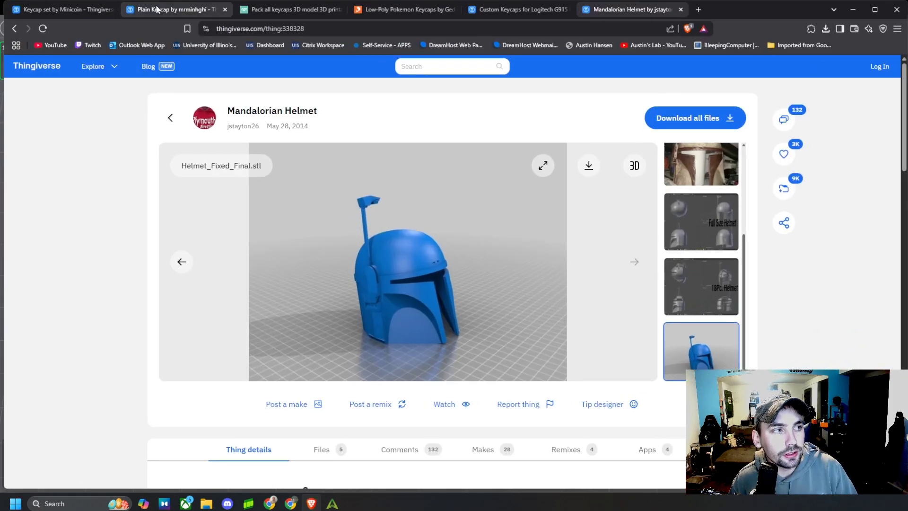
click(60, 11)
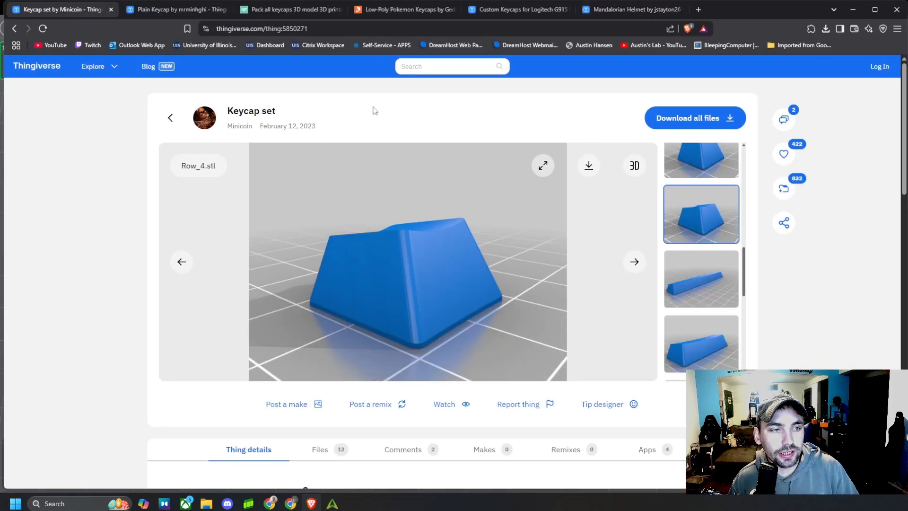
double_click(239, 126)
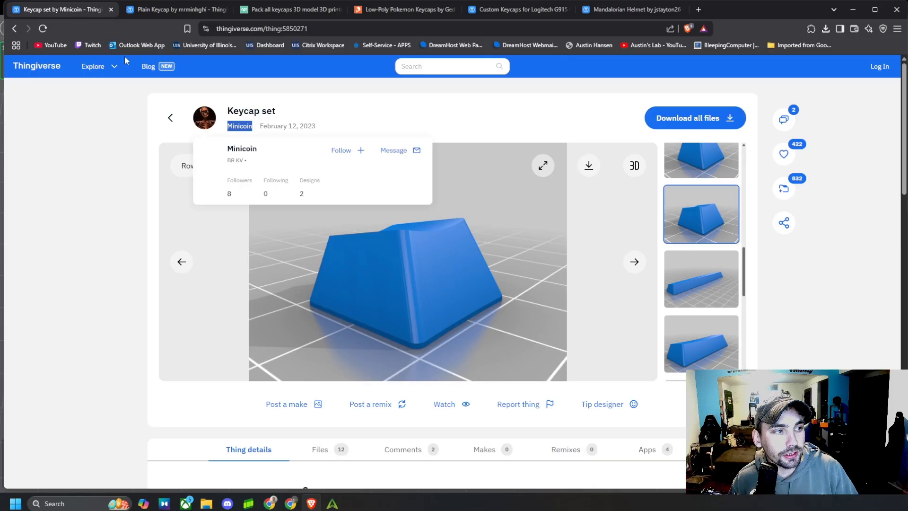
click(179, 10)
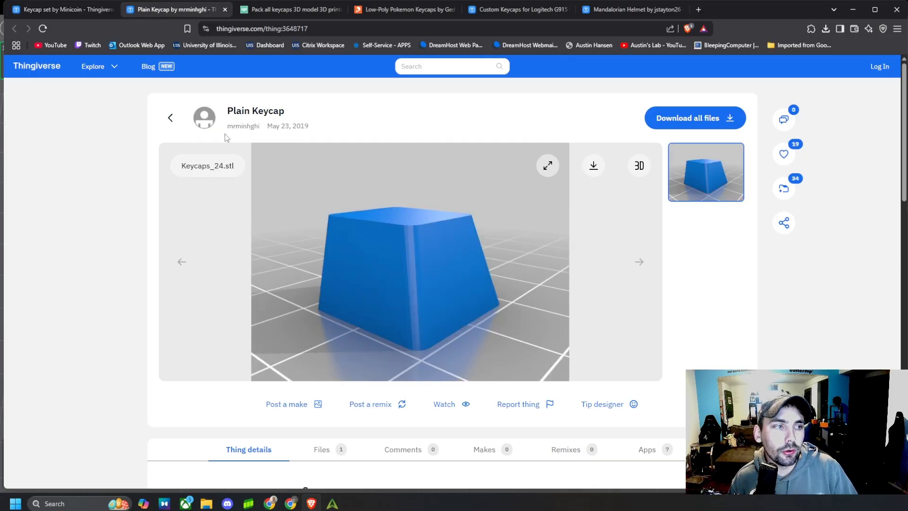
drag(226, 137, 261, 140)
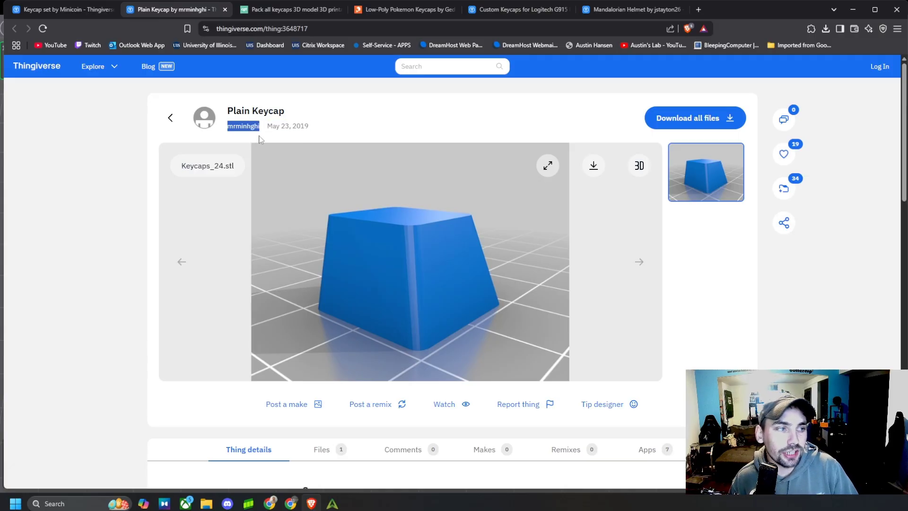
click(384, 100)
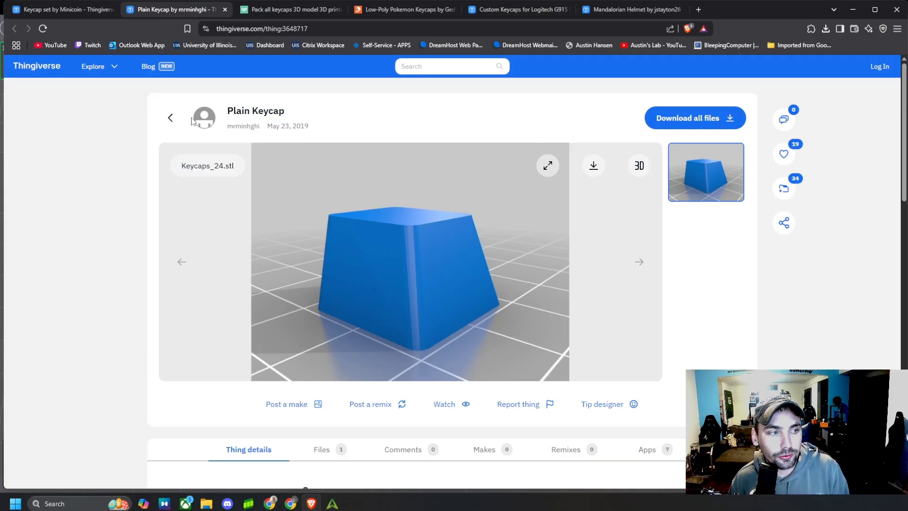
click(72, 14)
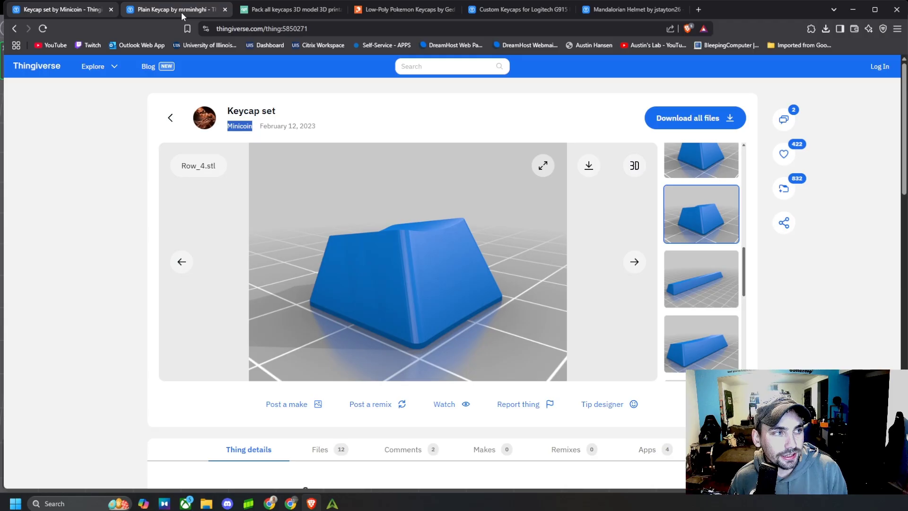
click(184, 14)
Step: Move the Logitech G915 keycaps tab to third place and view Row_4_Spacebar.stl on the Keycap set page
drag(522, 10, 290, 12)
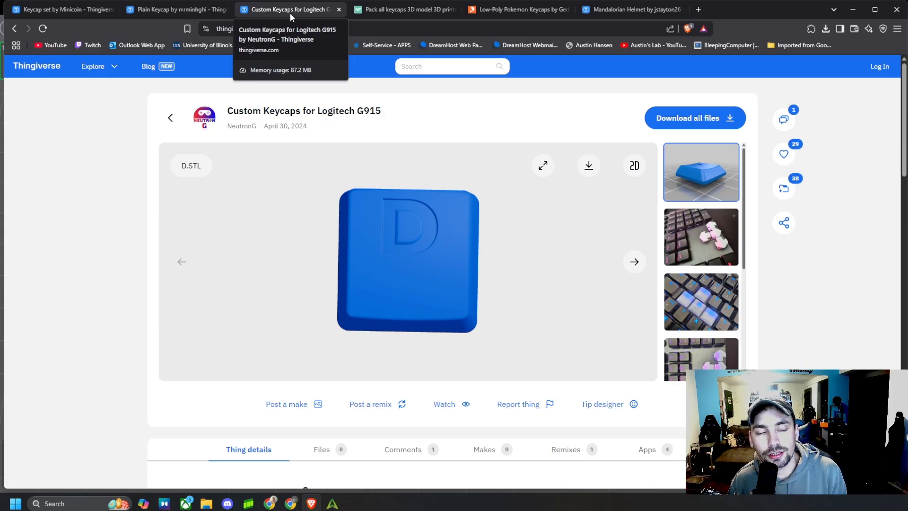
click(142, 12)
click(44, 13)
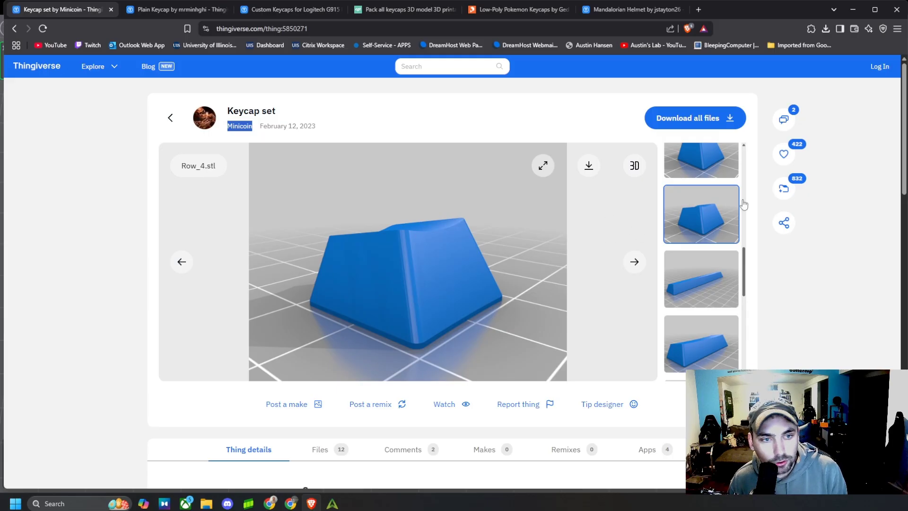
scroll(695, 189, down, 2)
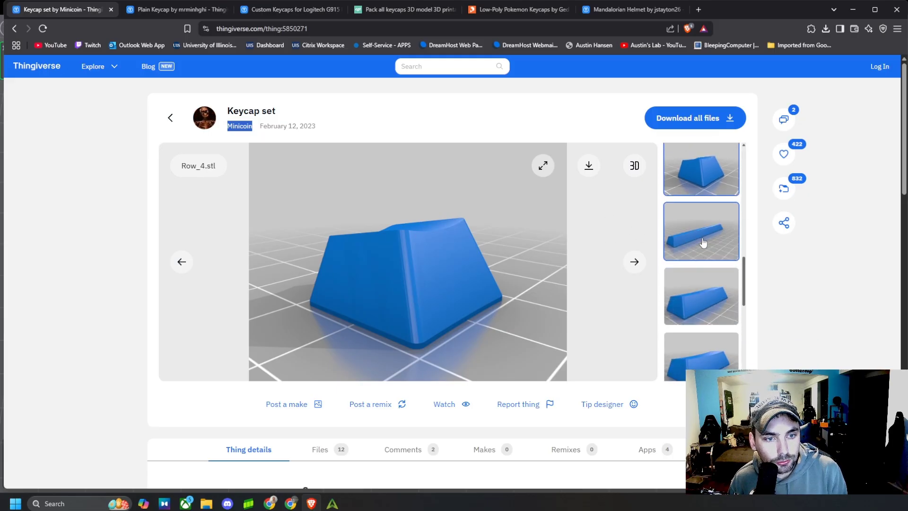
click(702, 242)
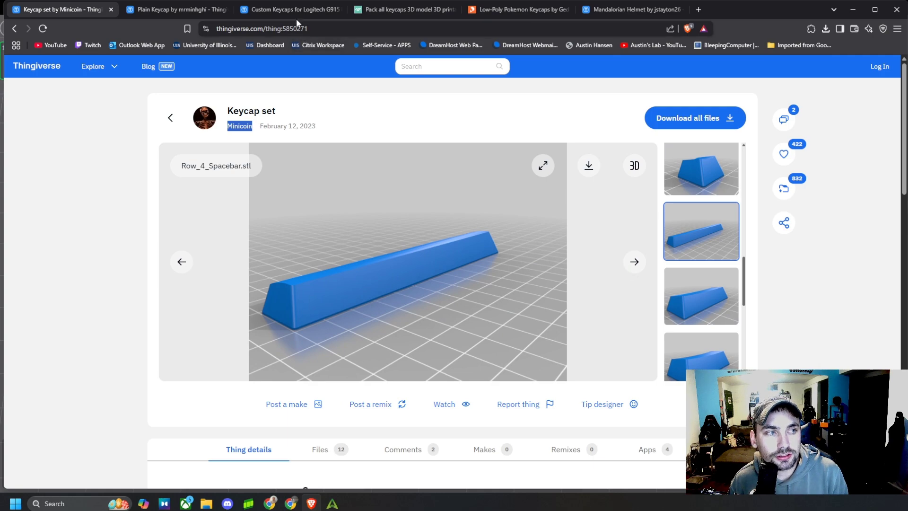
Step: Glance over the Mandalorian Helmet, cgtrader and Low-Poly Pokemon Keycaps pages, then return to Tinkercad
click(611, 10)
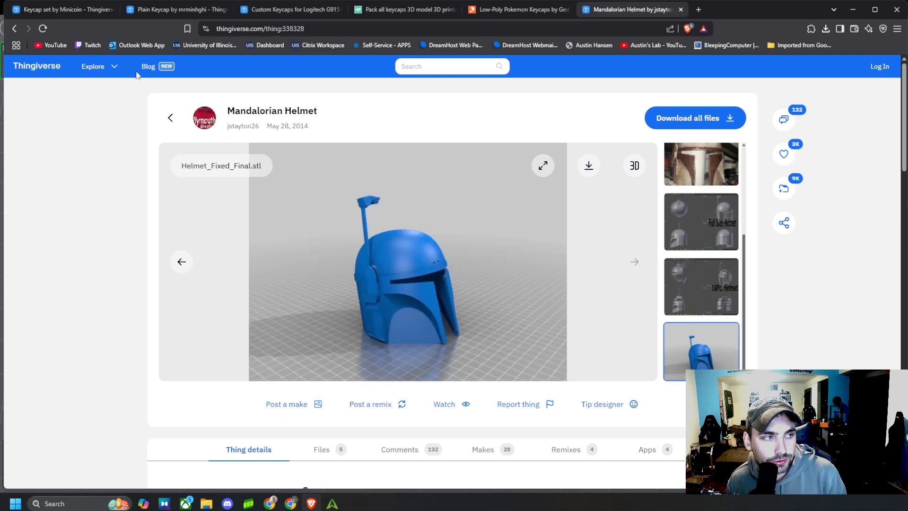
click(428, 65)
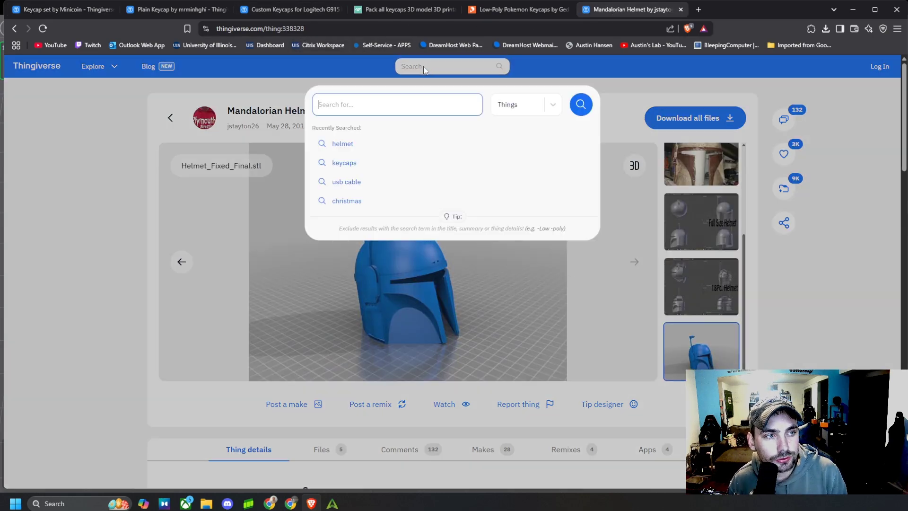
click(468, 63)
click(467, 65)
click(464, 64)
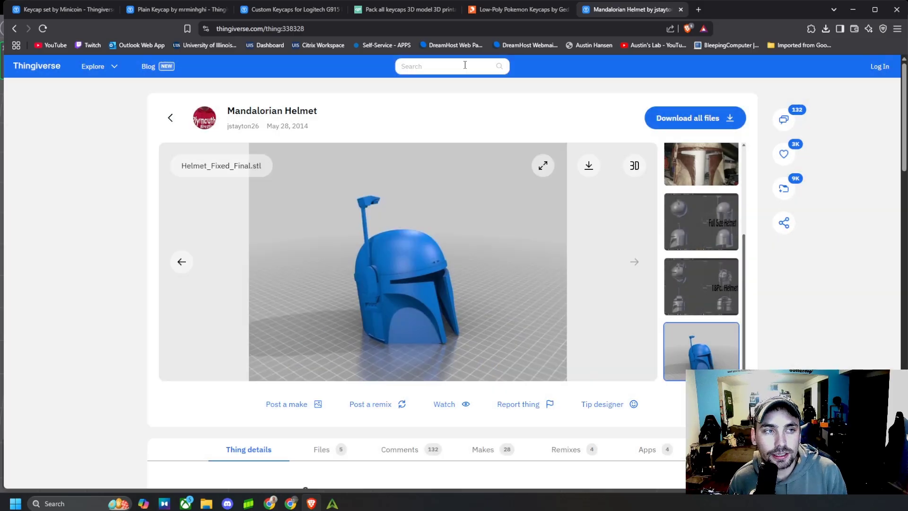
click(395, 13)
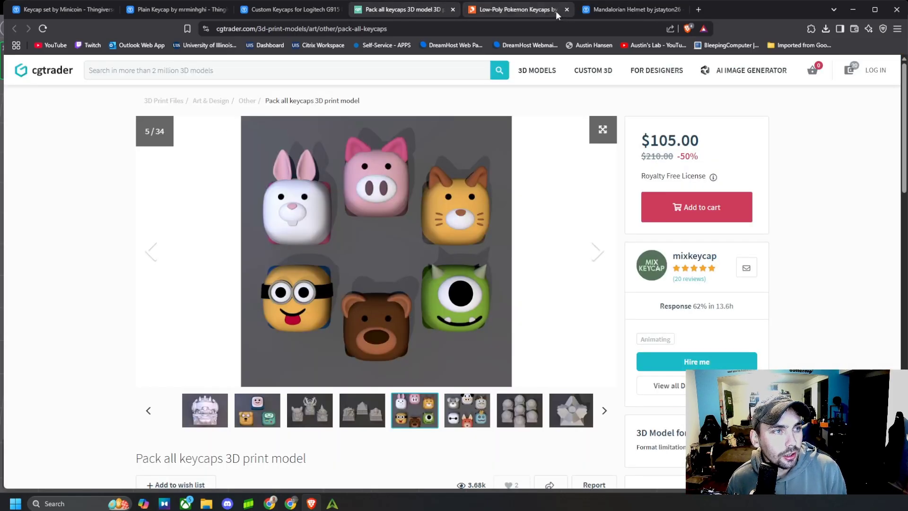
click(539, 10)
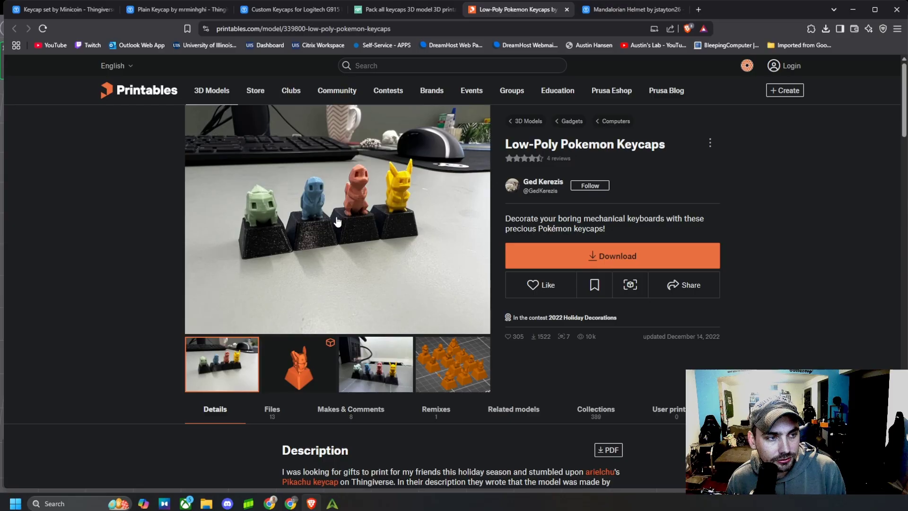
click(599, 12)
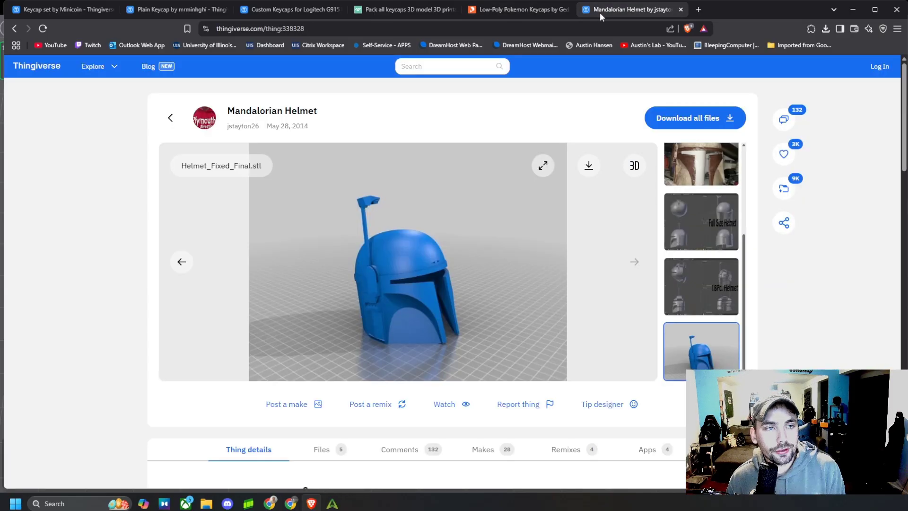
click(286, 505)
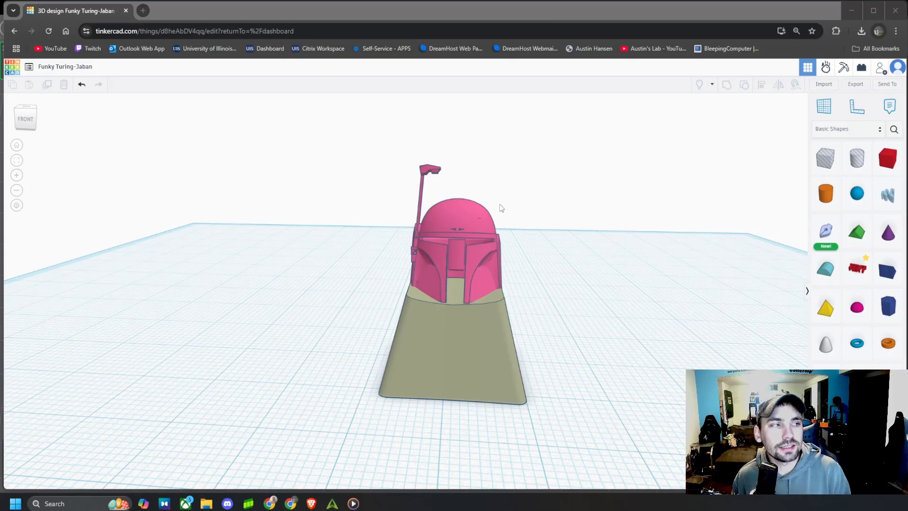
scroll(553, 208, up, 2)
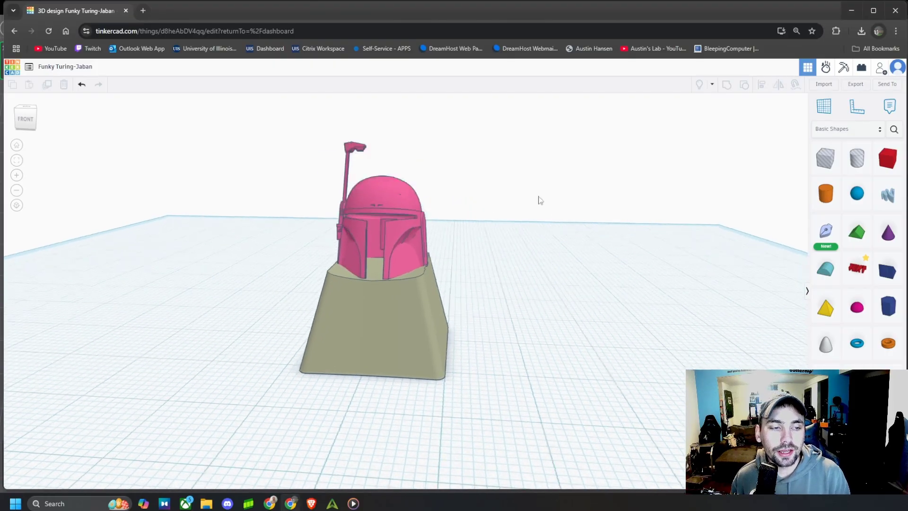
scroll(615, 267, up, 1)
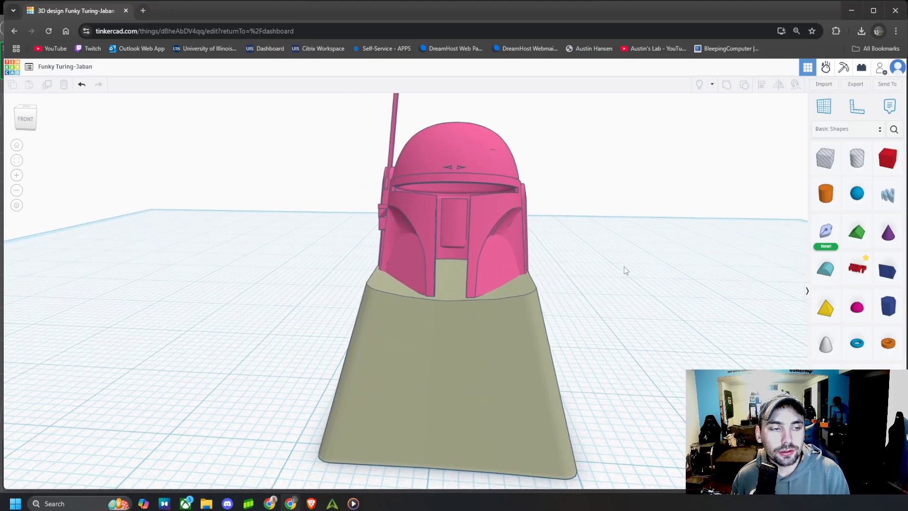
scroll(527, 288, up, 3)
scroll(527, 288, up, 3)
scroll(524, 234, up, 3)
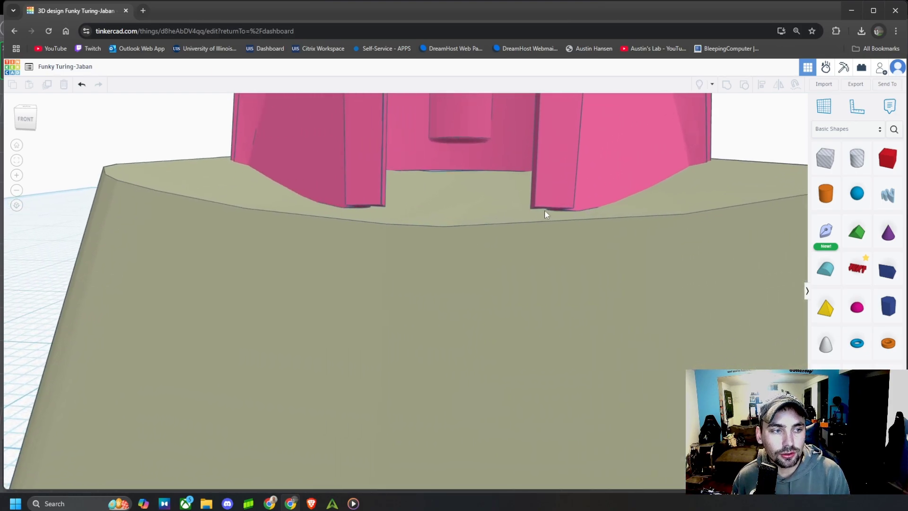
scroll(543, 211, down, 8)
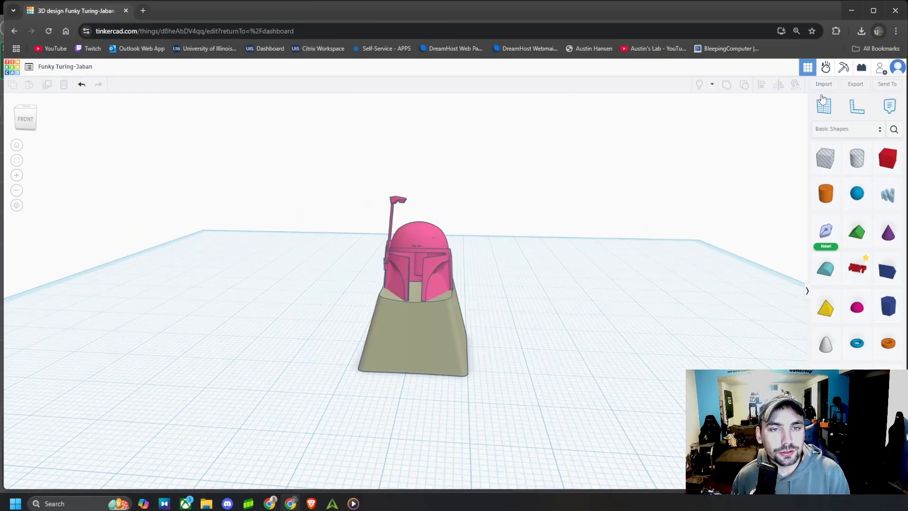